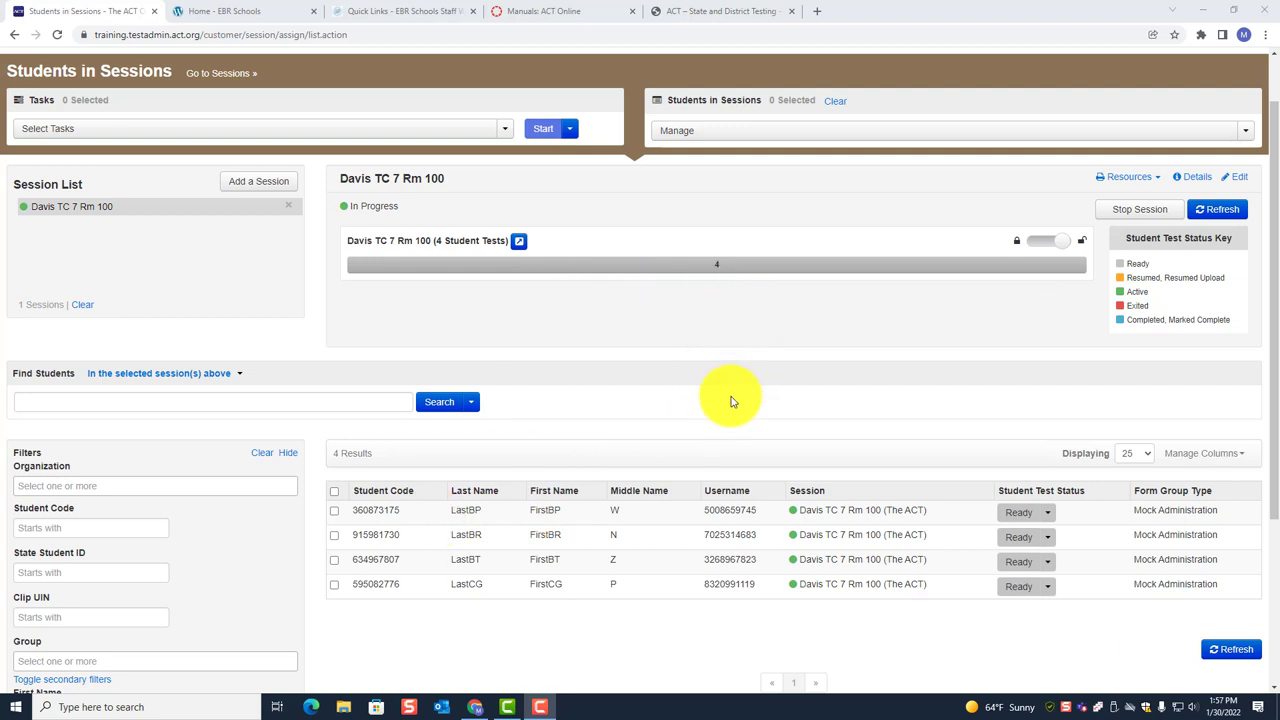
Refresh the Davis TC 7 Rm 100 session to update the students' test statuses.
click(1218, 209)
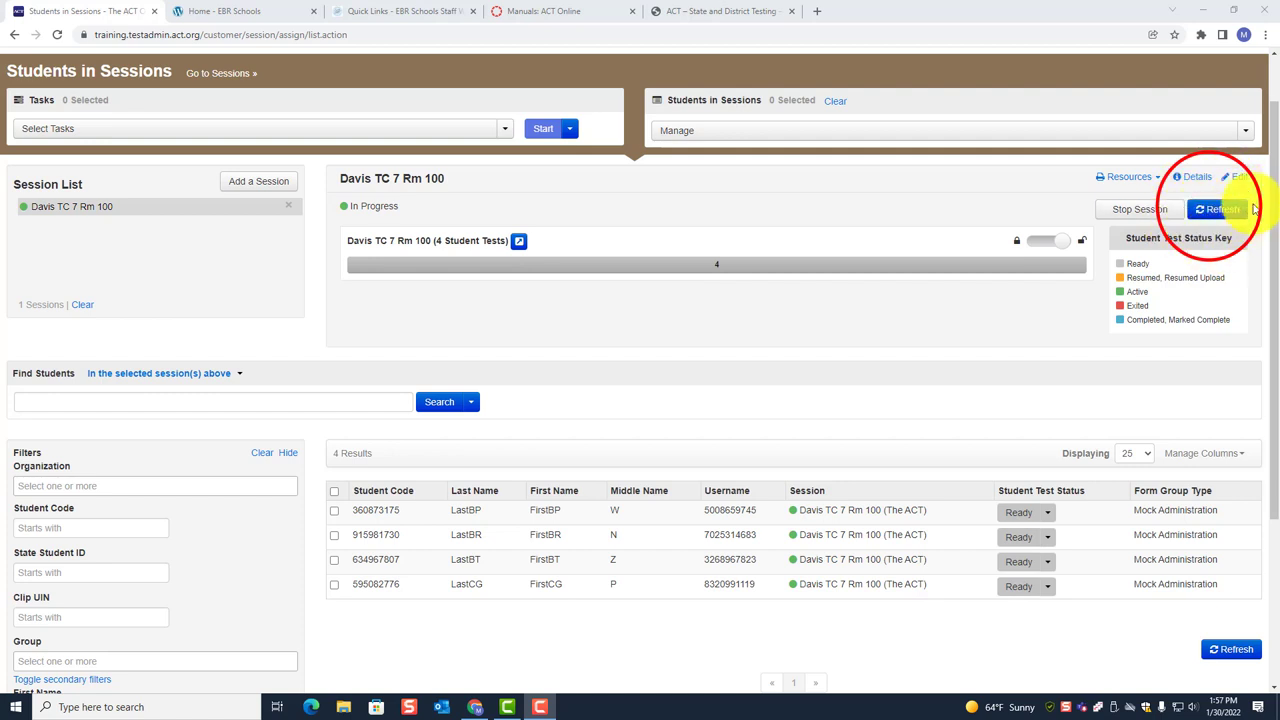
click(1232, 205)
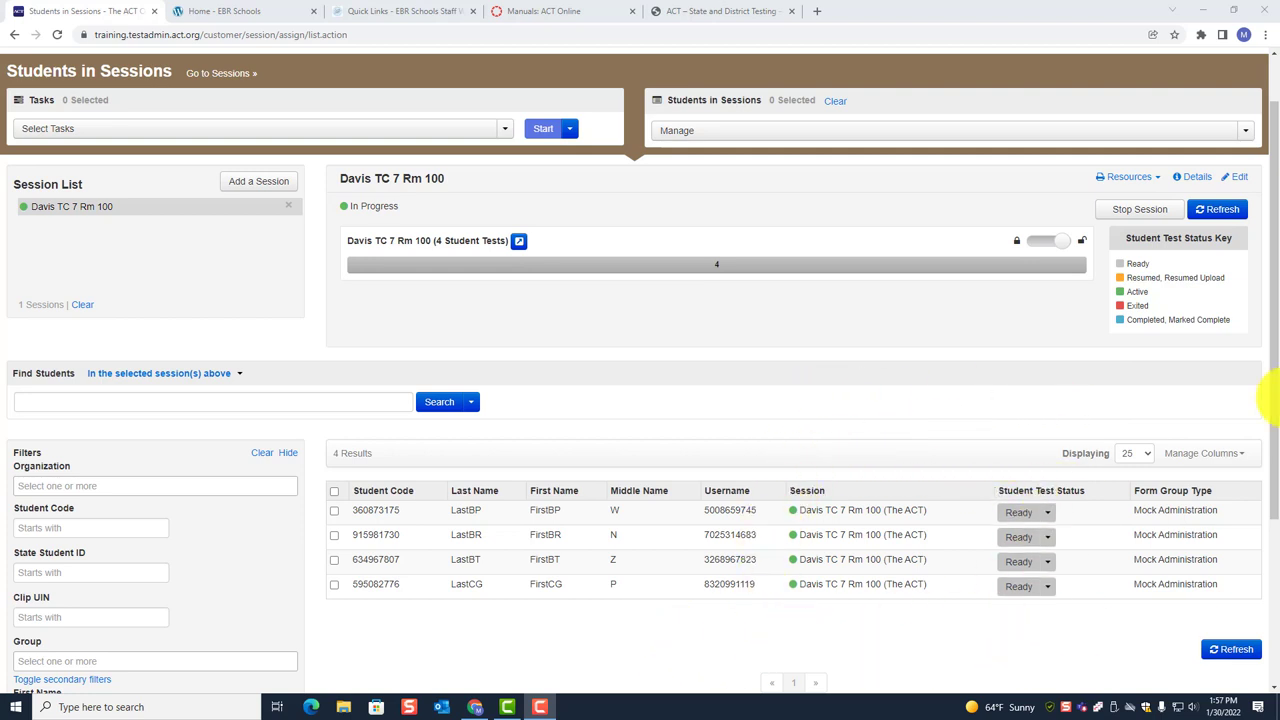
click(1234, 210)
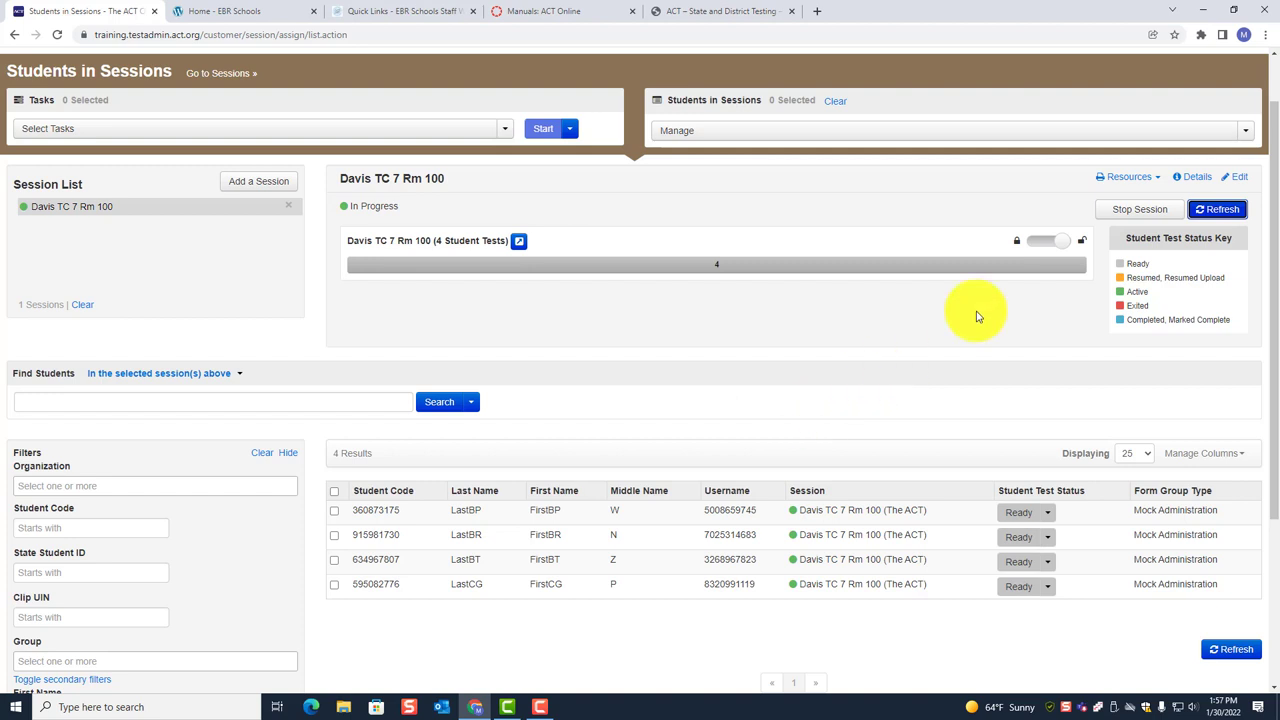
click(1066, 241)
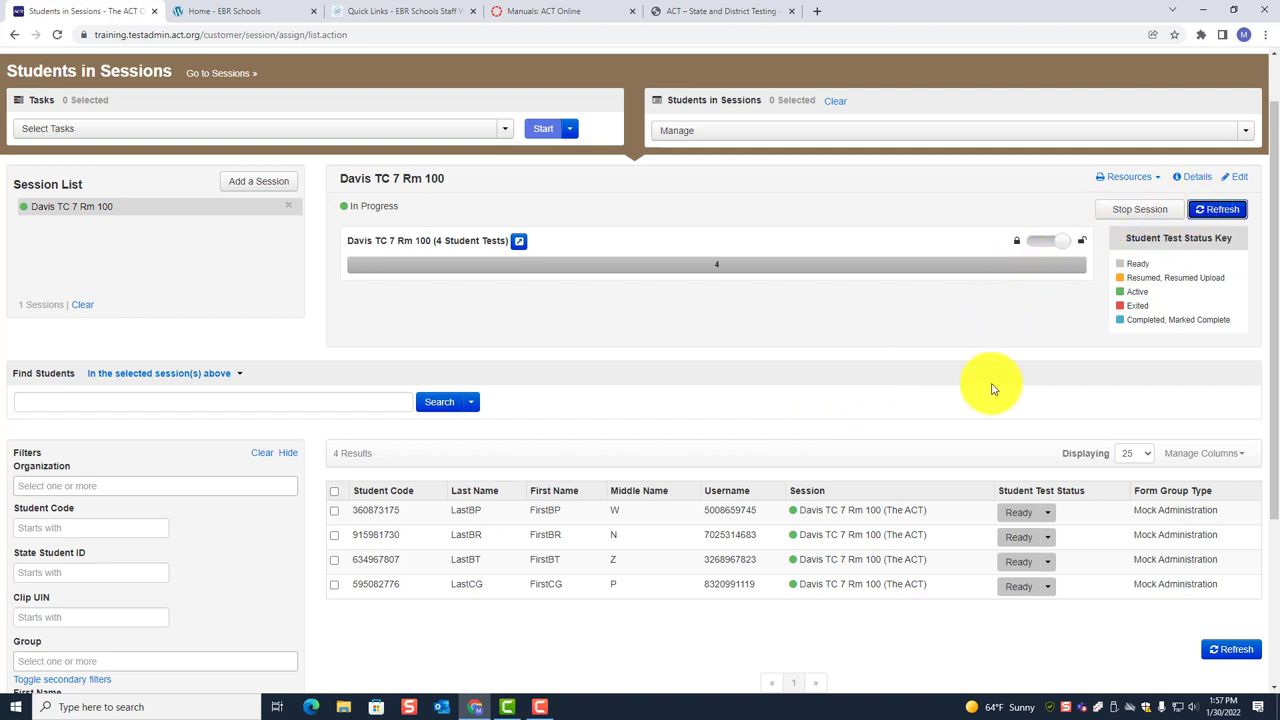
click(1230, 650)
key(F10)
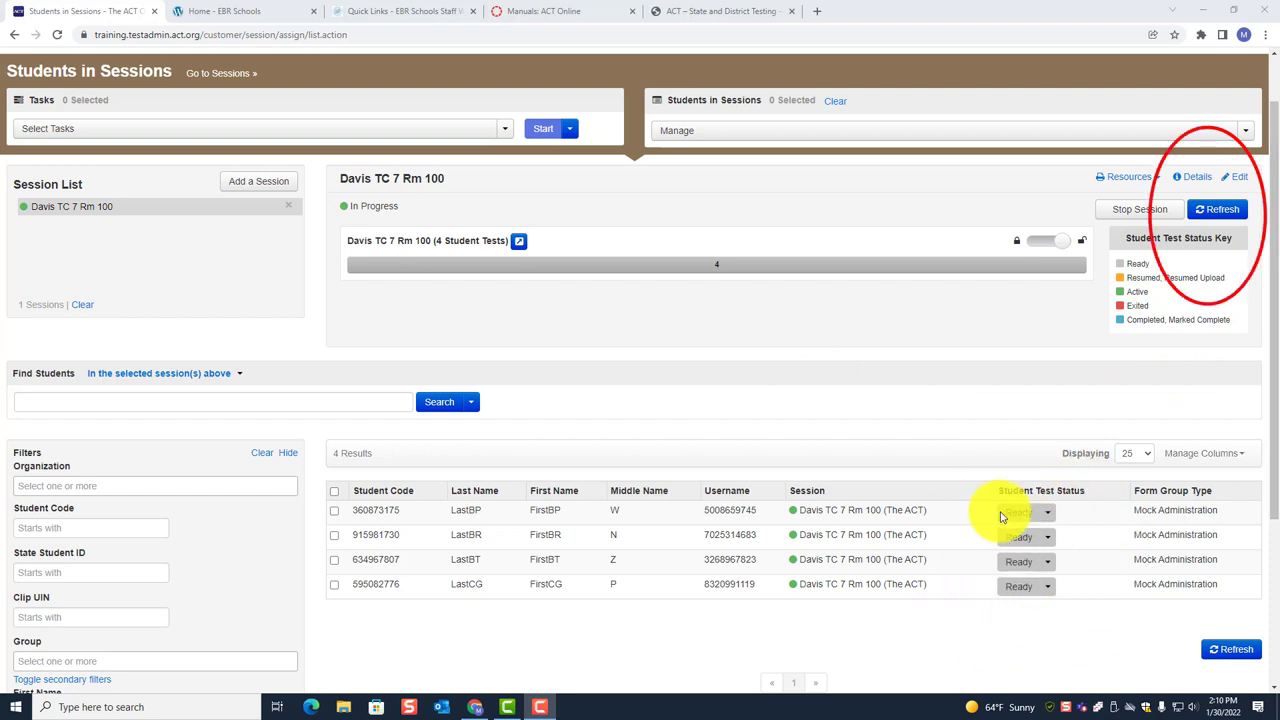
click(1225, 212)
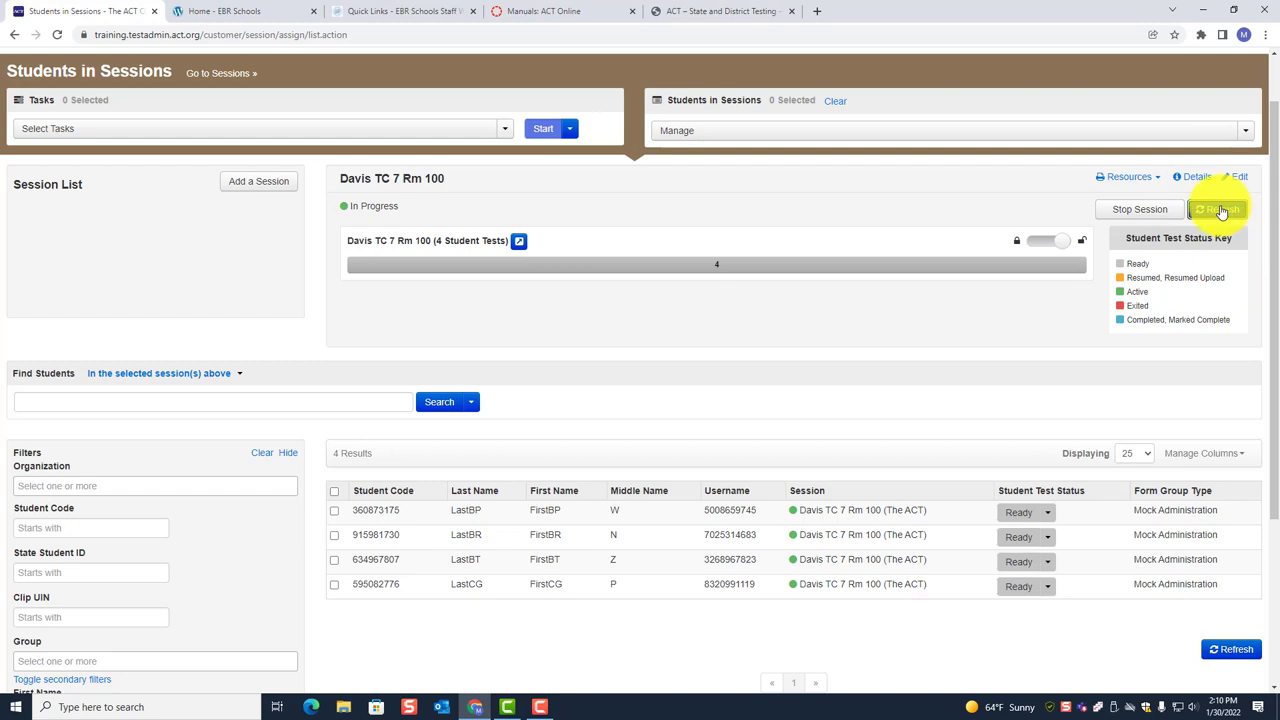
click(1221, 212)
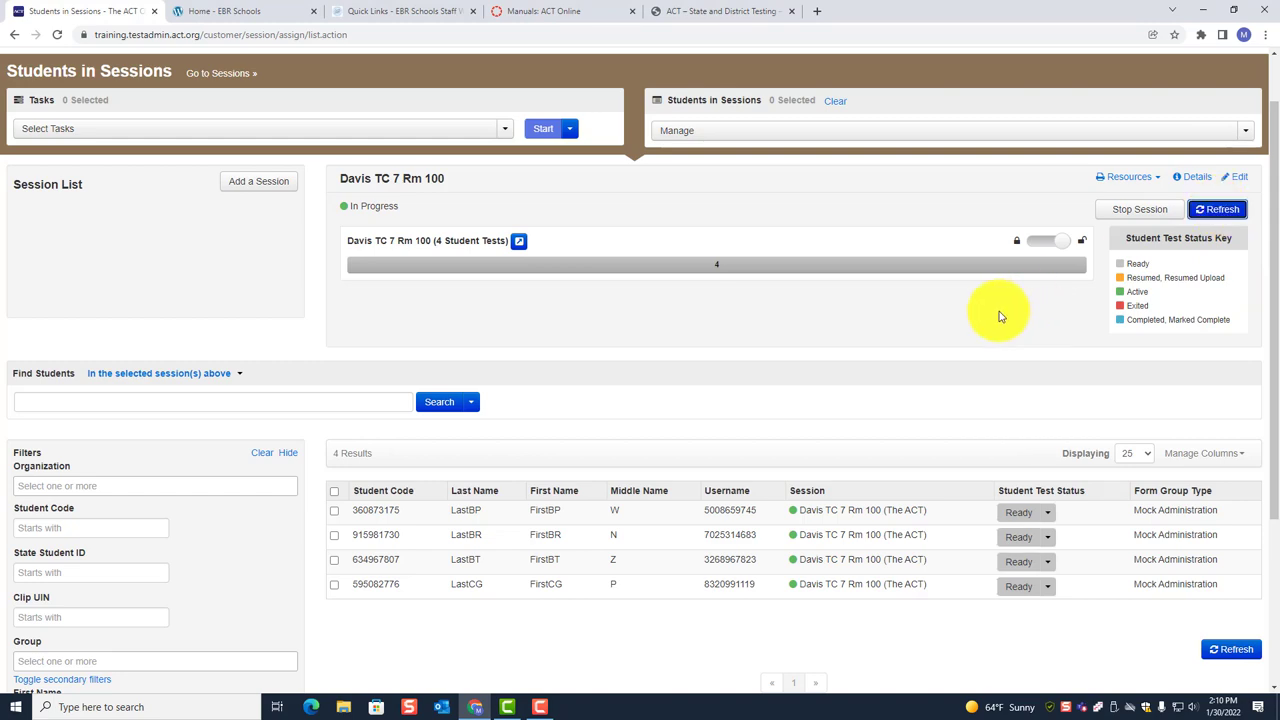
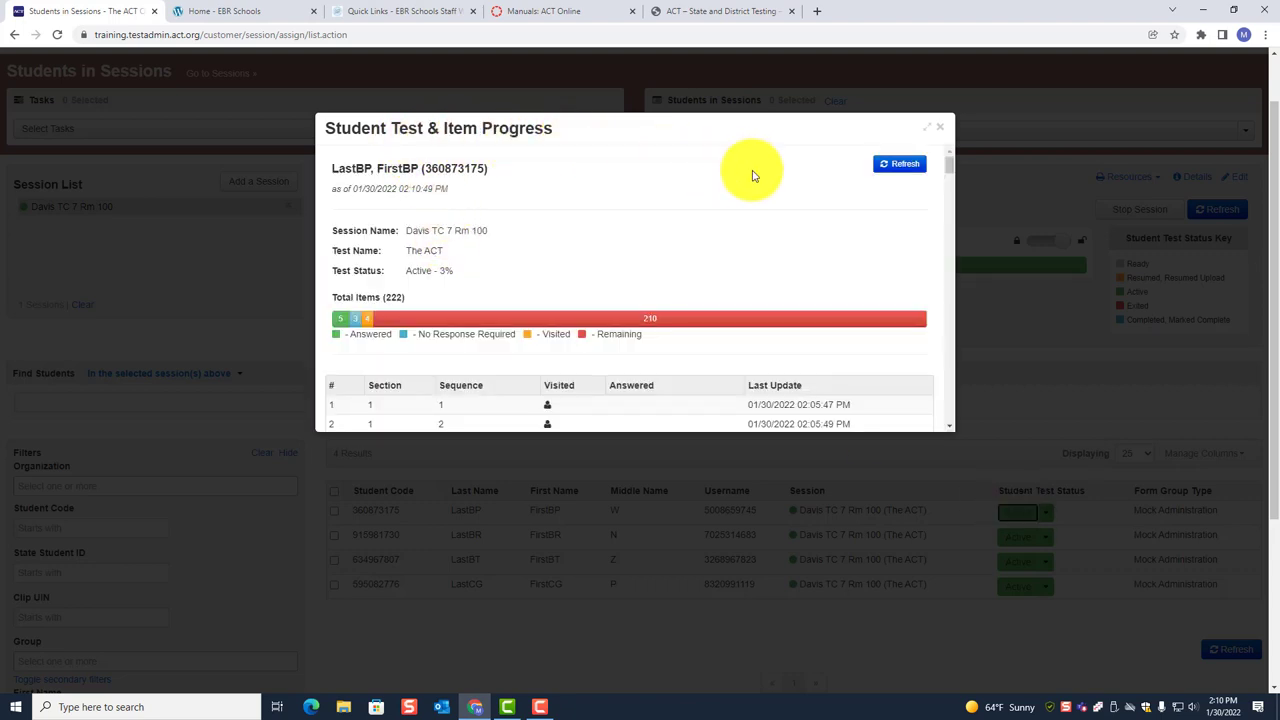
Enlarge and refresh the first listed student's test and item progress report, and close it after reviewing the visited and answered items.
click(929, 130)
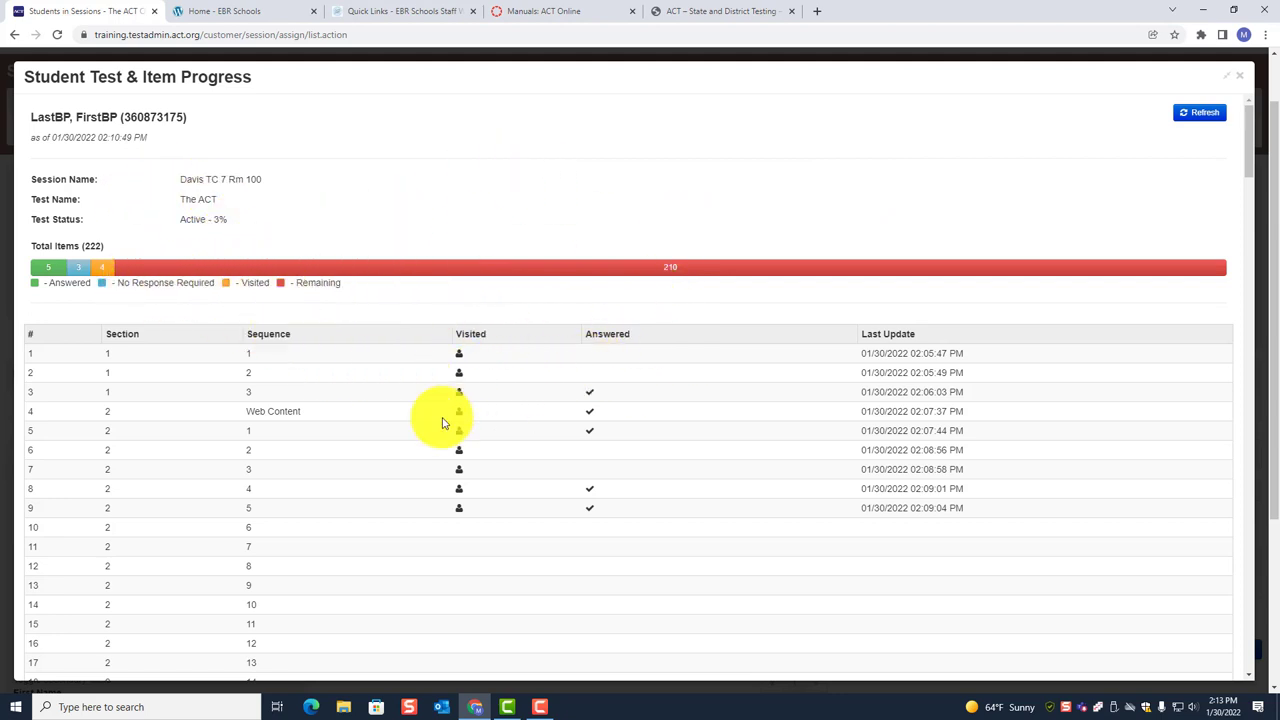
click(1197, 118)
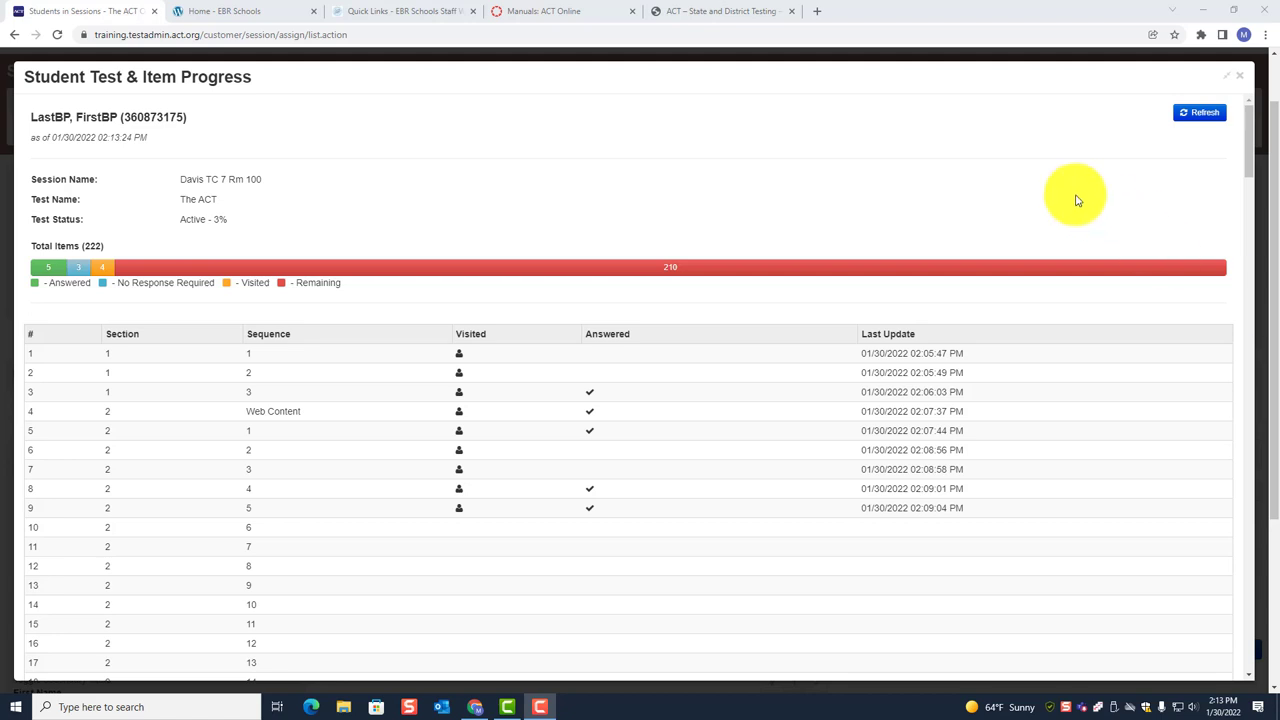
click(1242, 82)
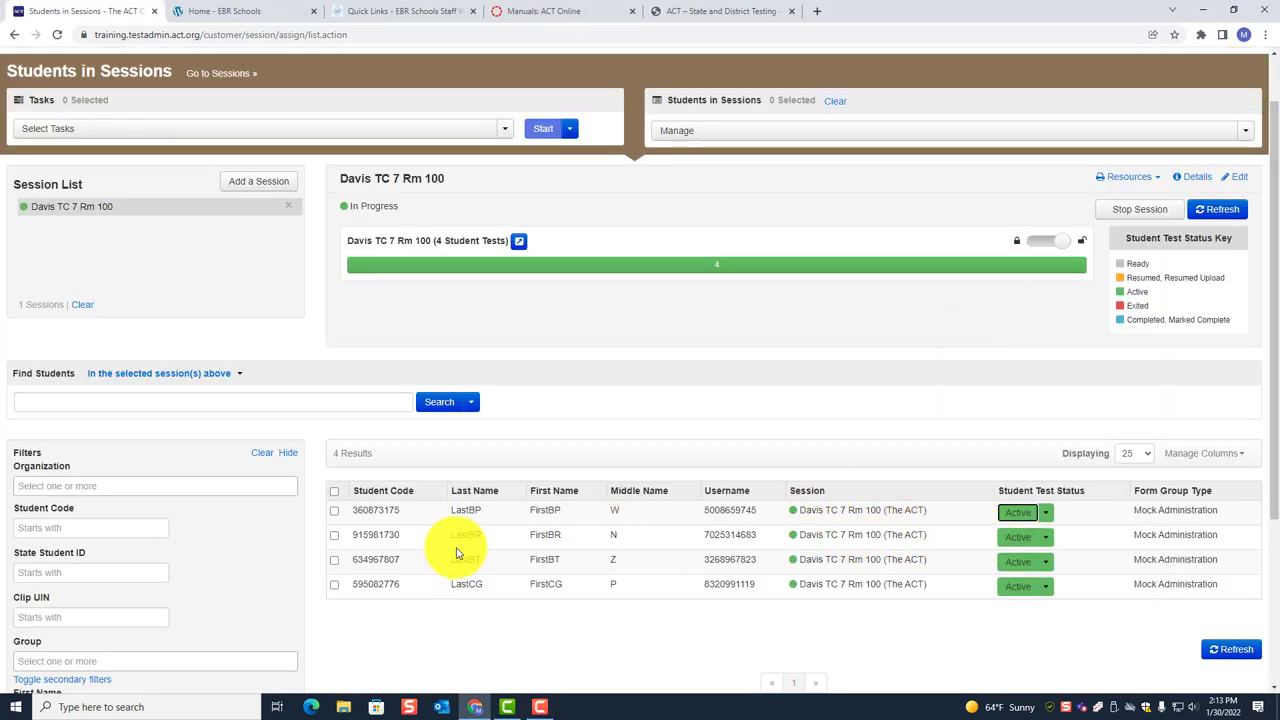
Open the second listed student's test and item progress report at full size, review the answered items, and close it.
click(1013, 540)
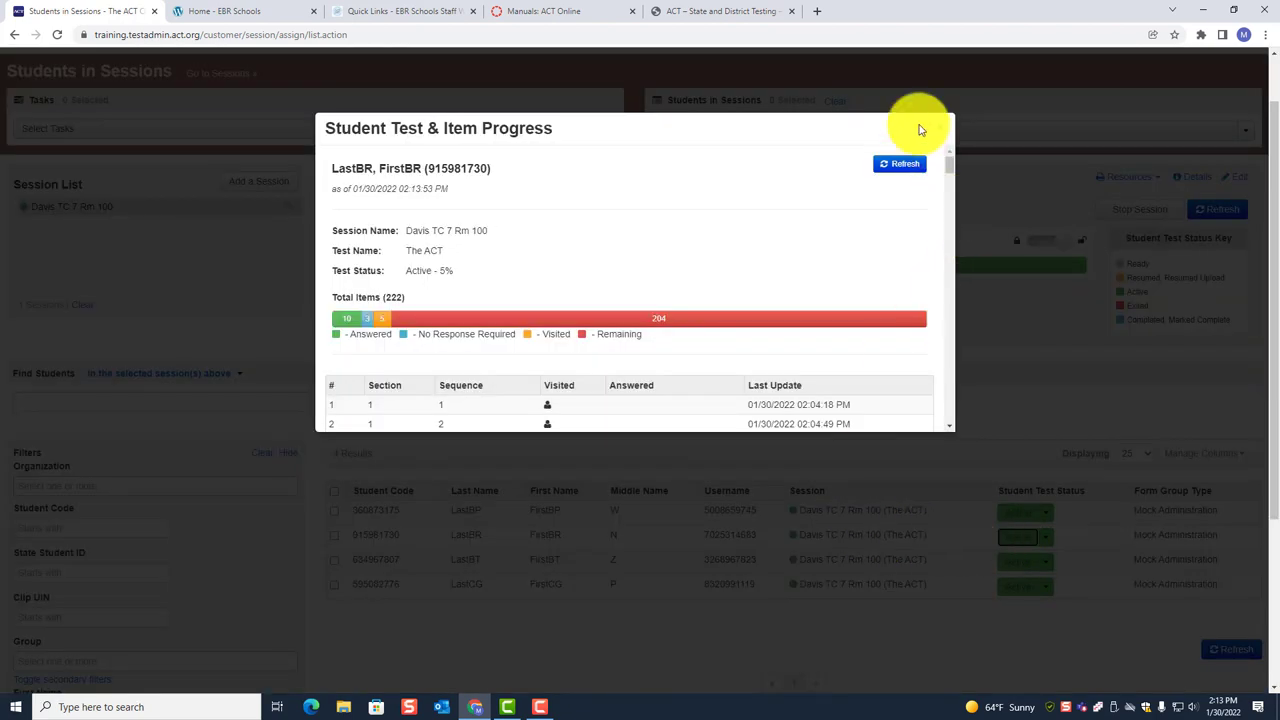
click(926, 130)
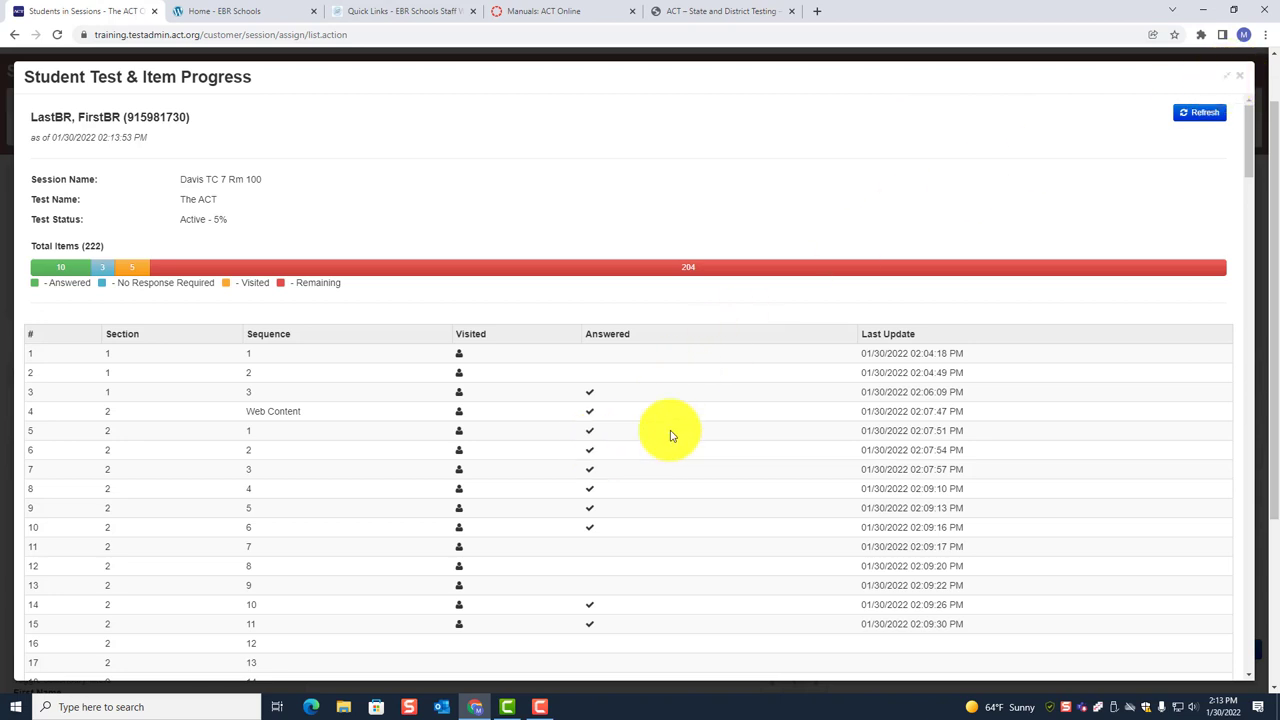
scroll(672, 434, down, 1)
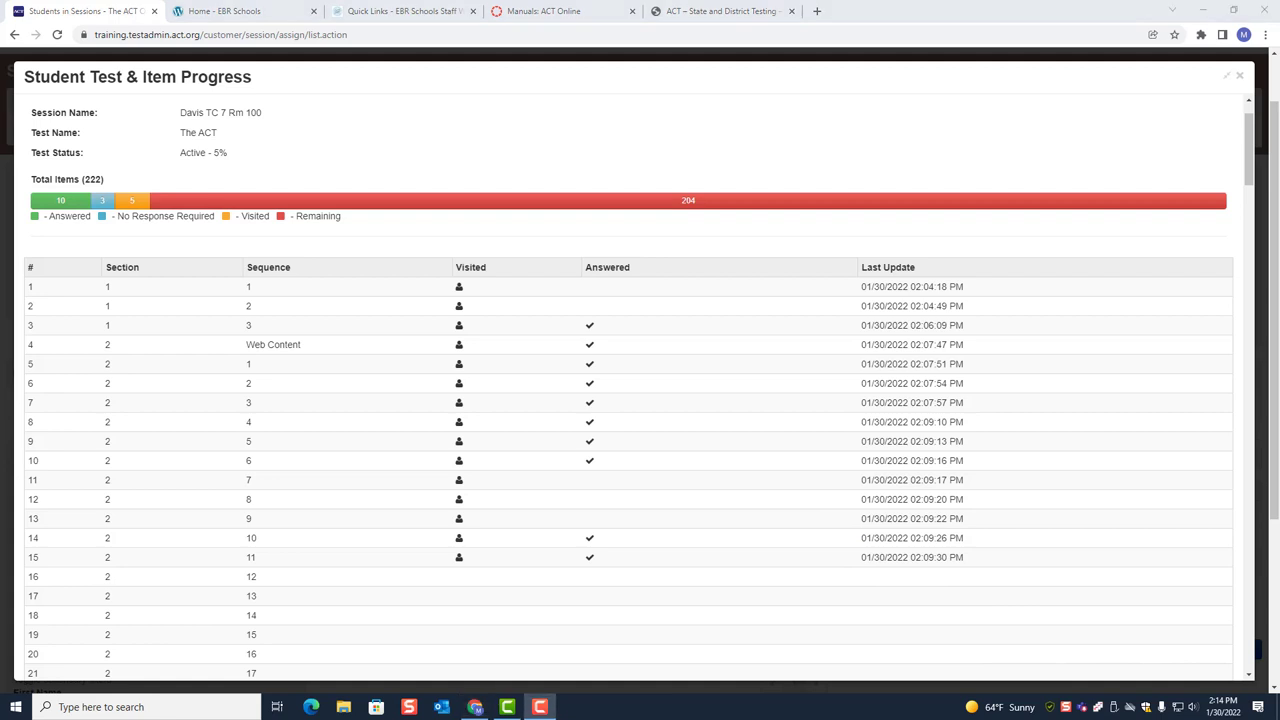
click(1240, 81)
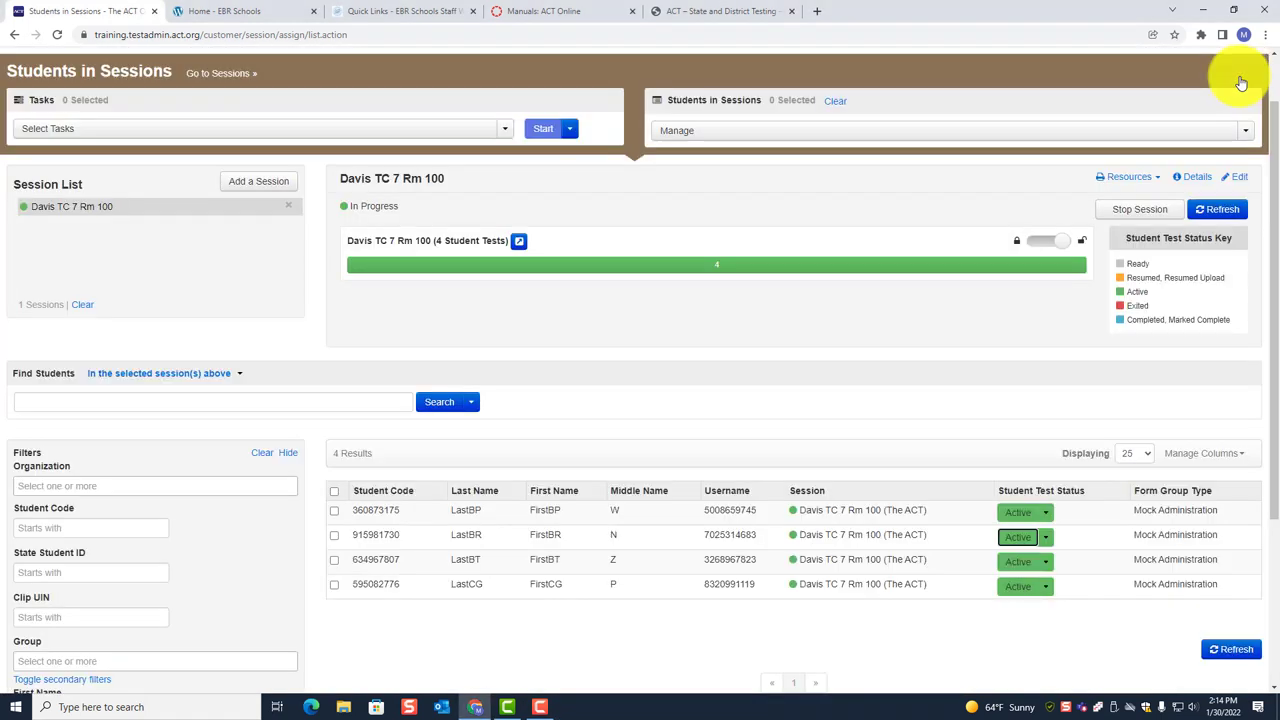
Open the third listed student's progress report at full size and review the visited and answered items in Section 2.
click(1020, 561)
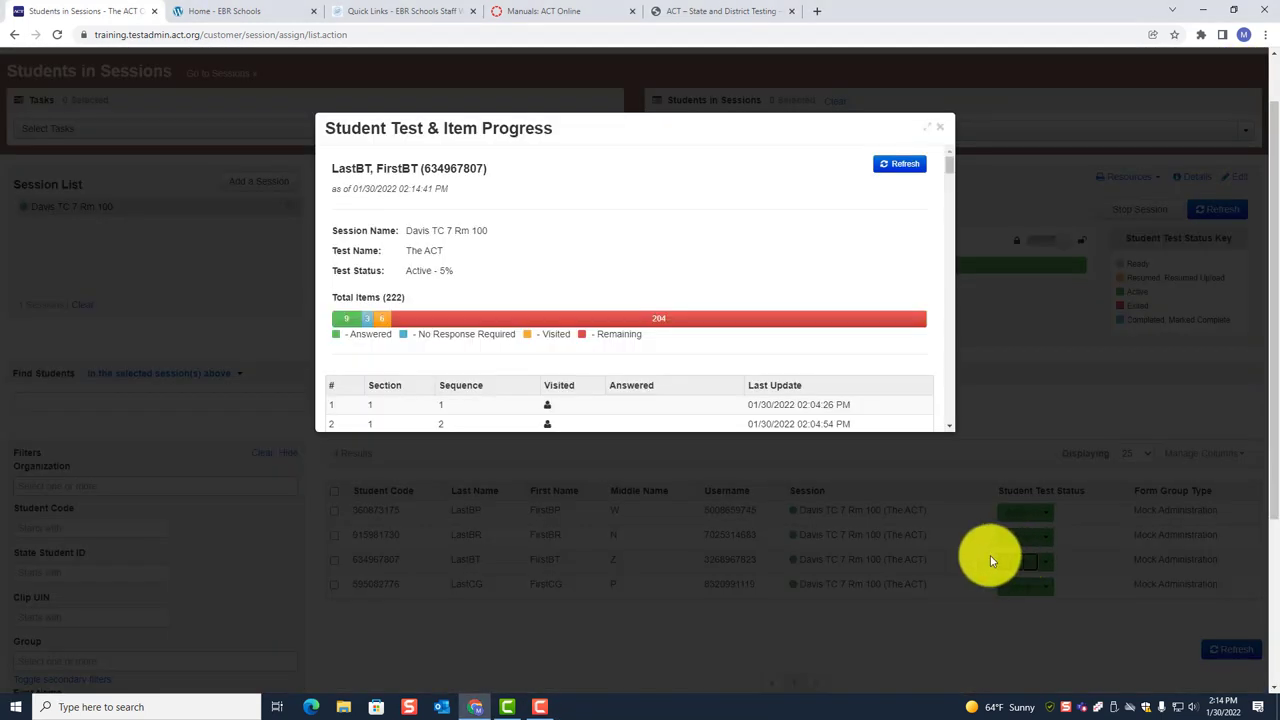
click(928, 134)
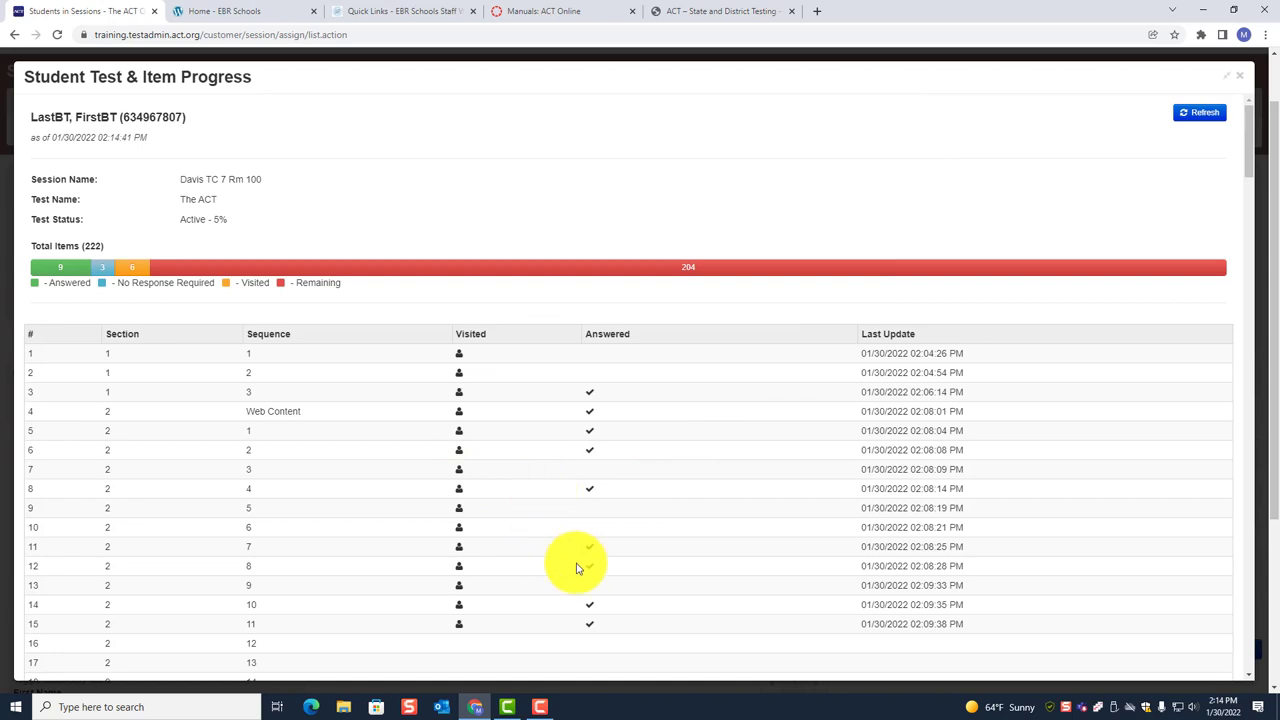
scroll(808, 500, down, 2)
scroll(810, 500, down, 5)
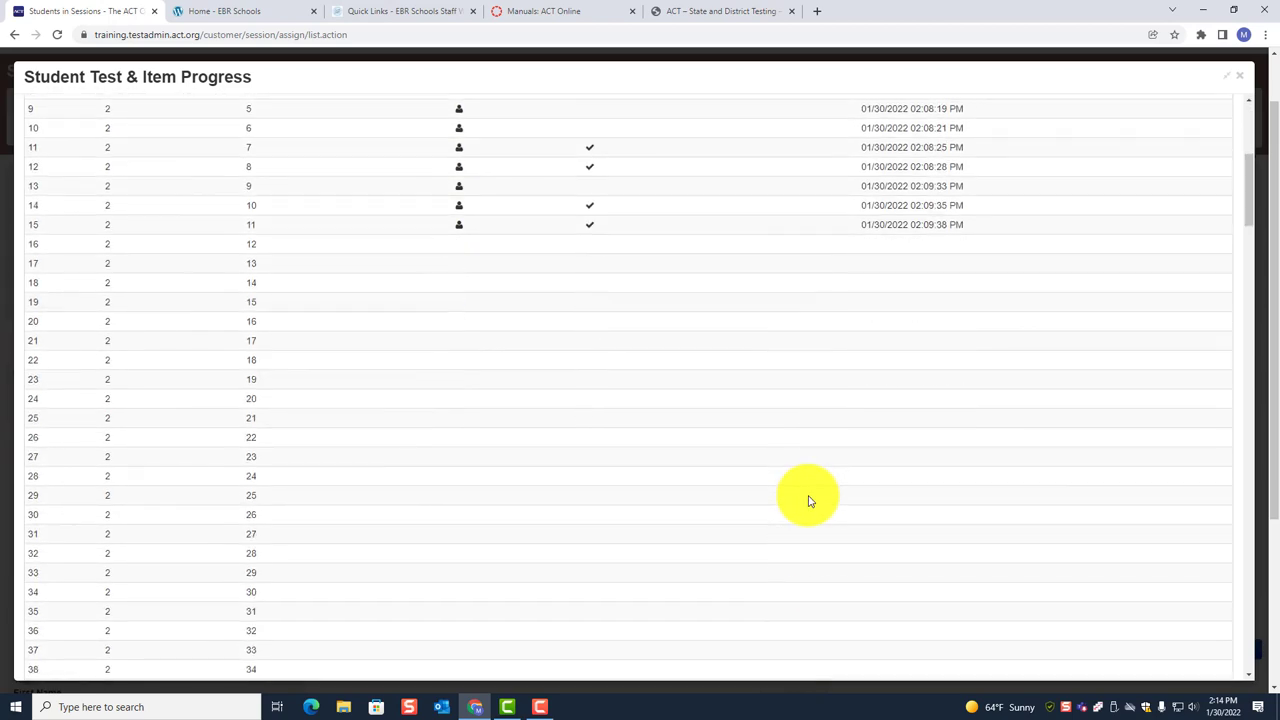
scroll(810, 500, down, 1)
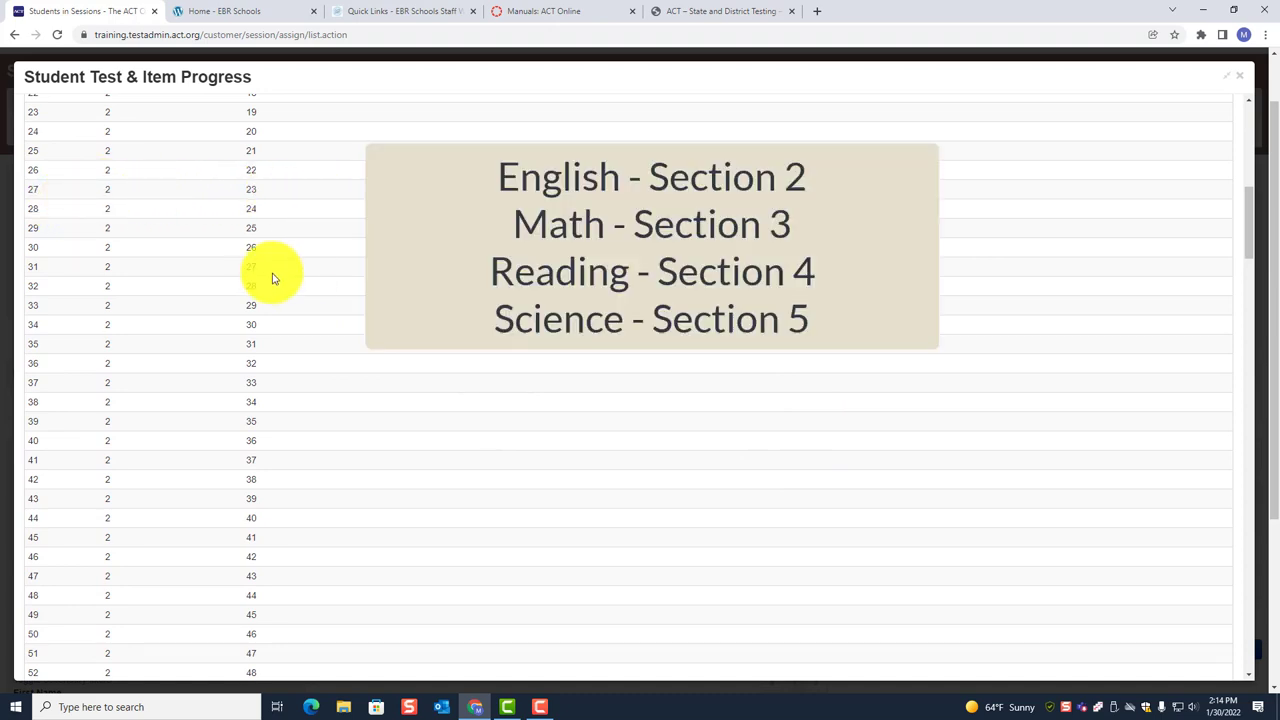
Examine the rest of the third student's item list through Sections 3, 4 and 5, including the Web Content rows.
scroll(274, 278, down, 4)
scroll(274, 278, down, 6)
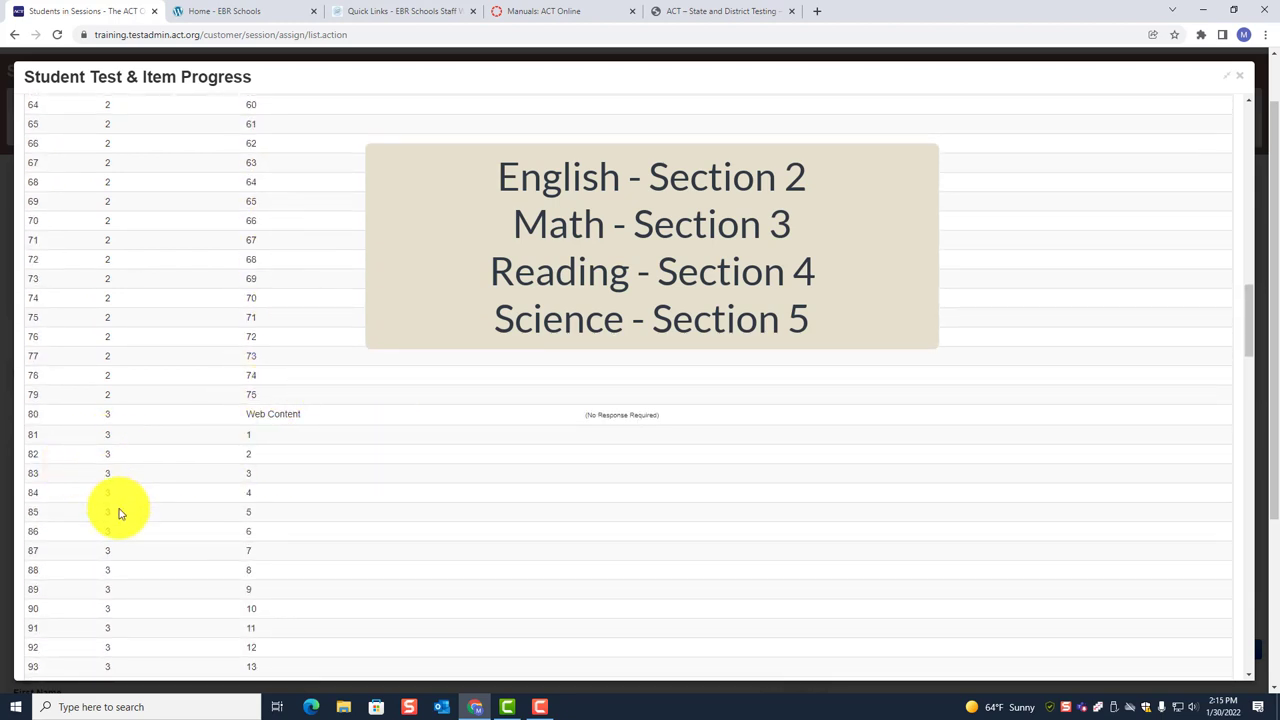
scroll(158, 488, down, 3)
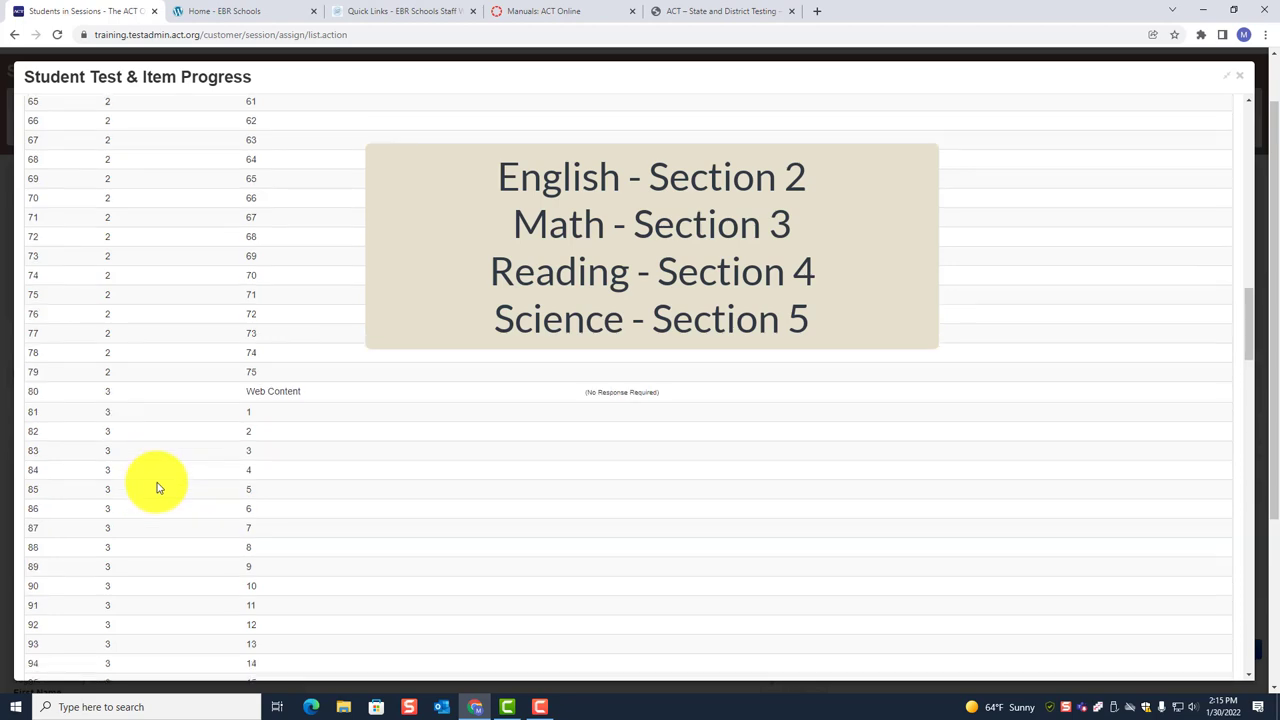
scroll(262, 330, down, 6)
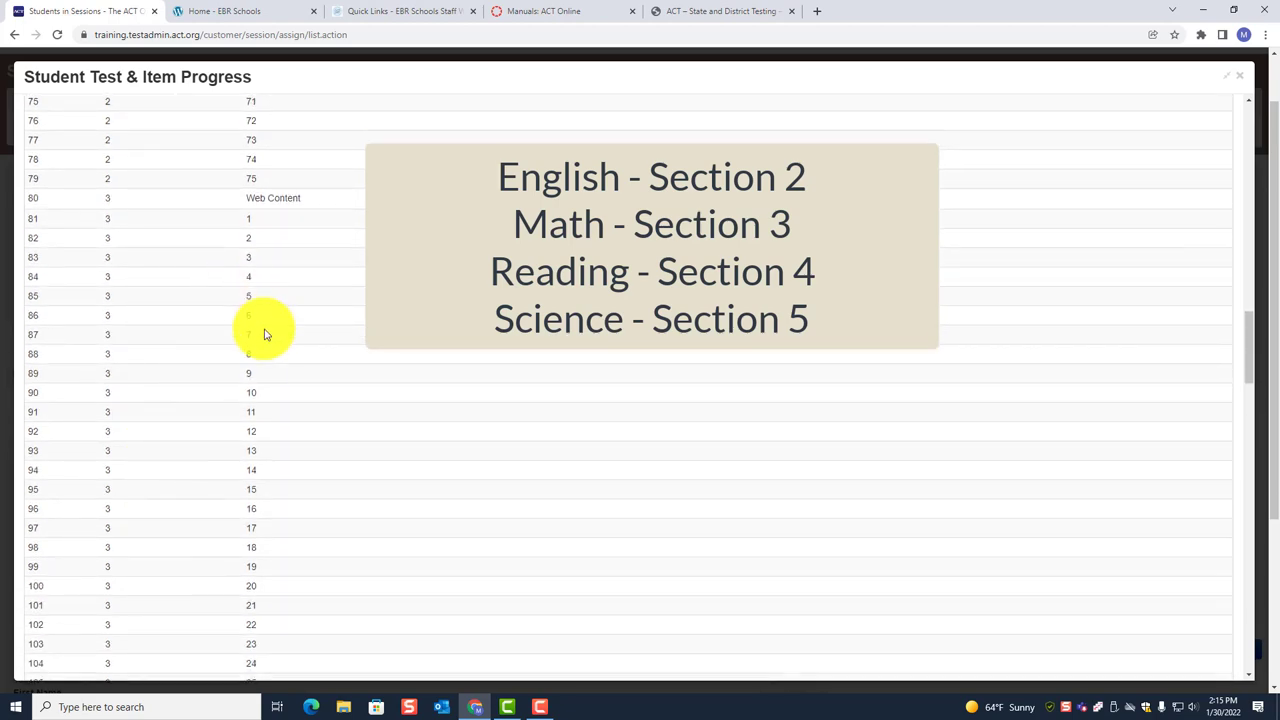
scroll(265, 335, down, 7)
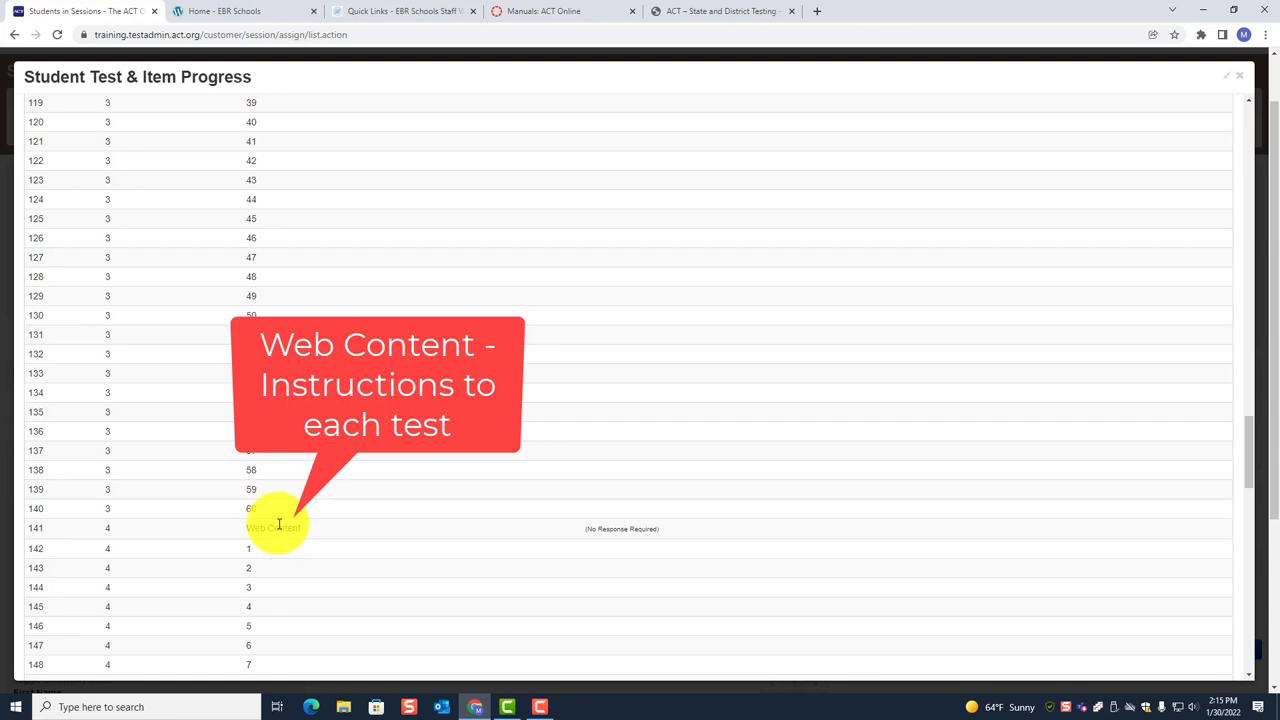
scroll(283, 520, down, 2)
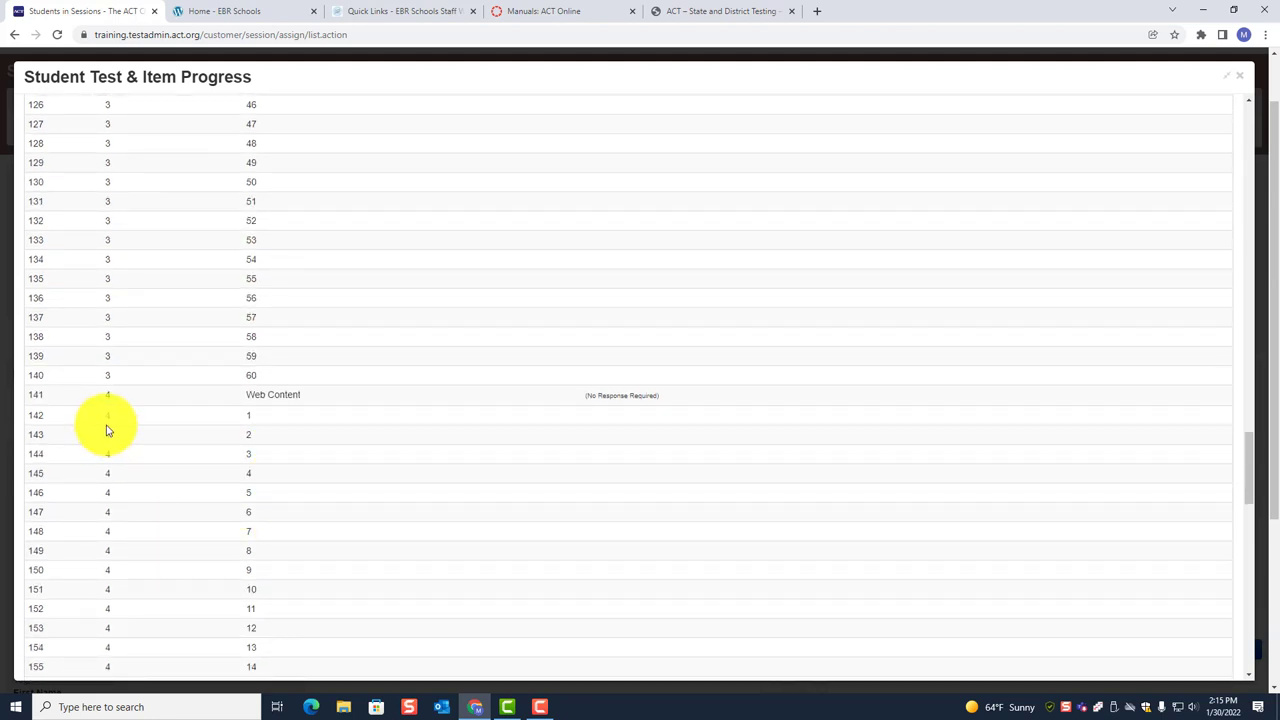
scroll(311, 443, down, 4)
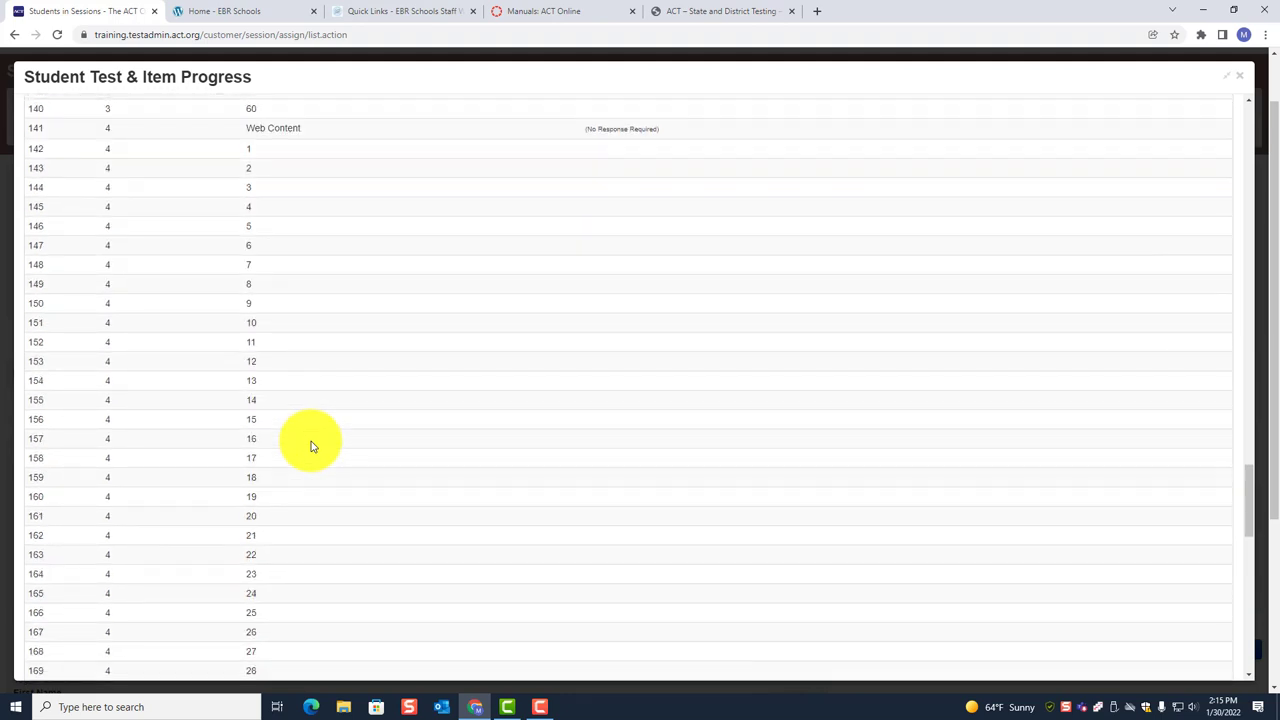
scroll(311, 446, down, 6)
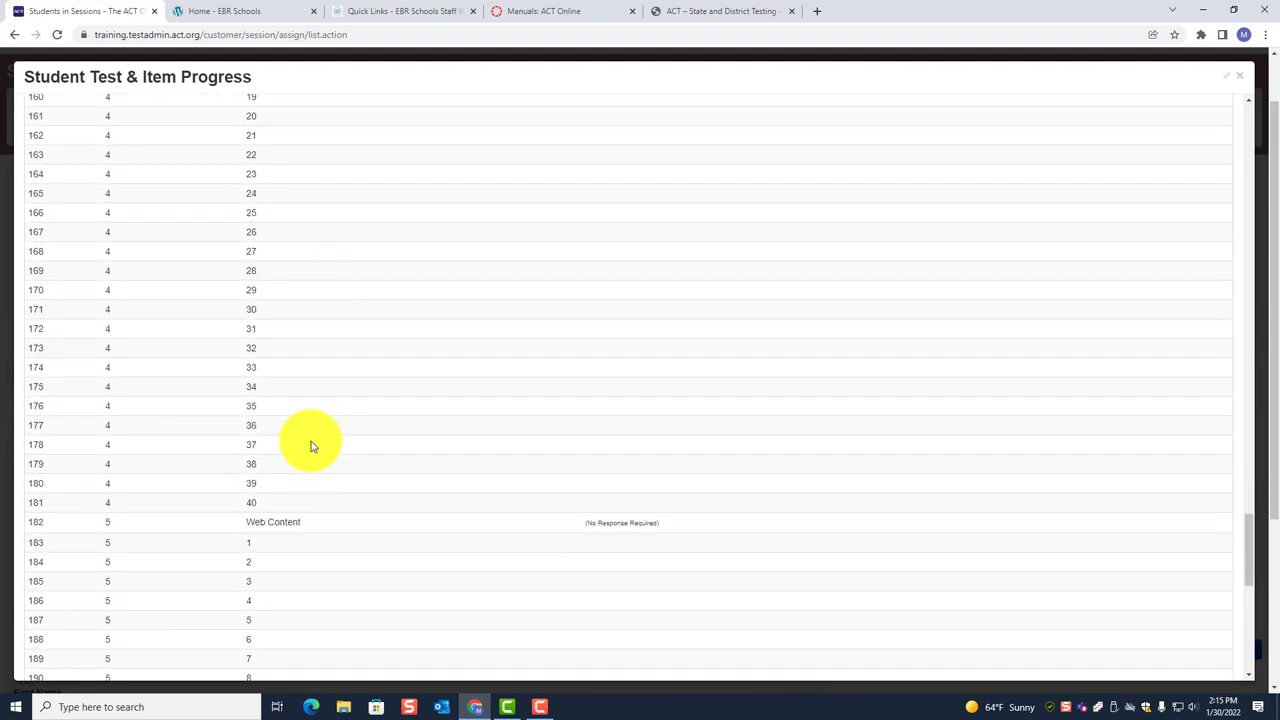
scroll(311, 446, up, 1)
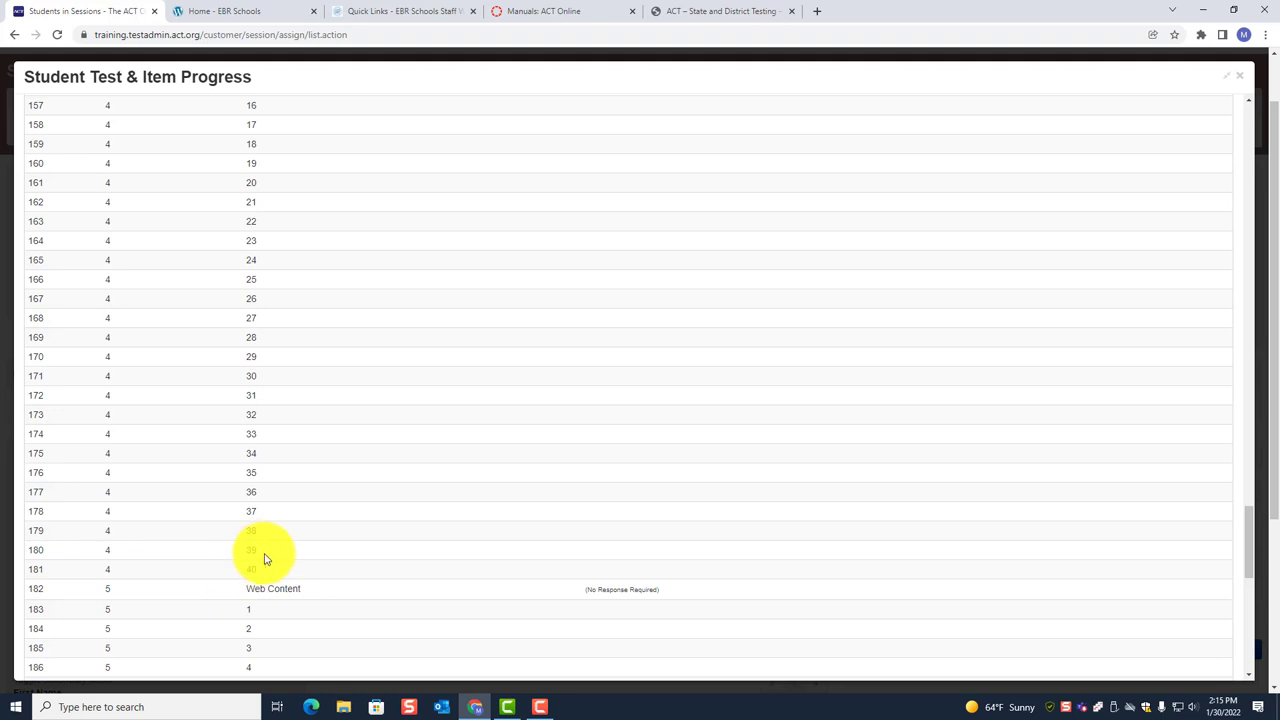
scroll(386, 491, down, 6)
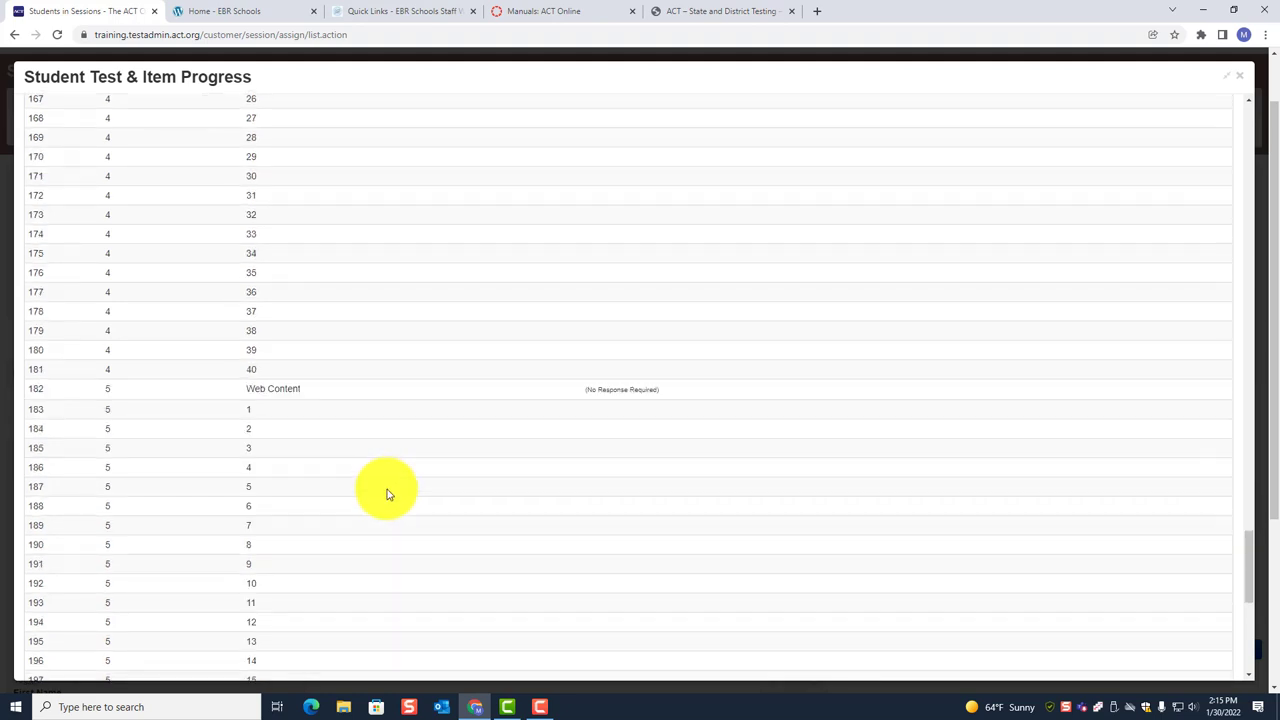
scroll(386, 491, down, 3)
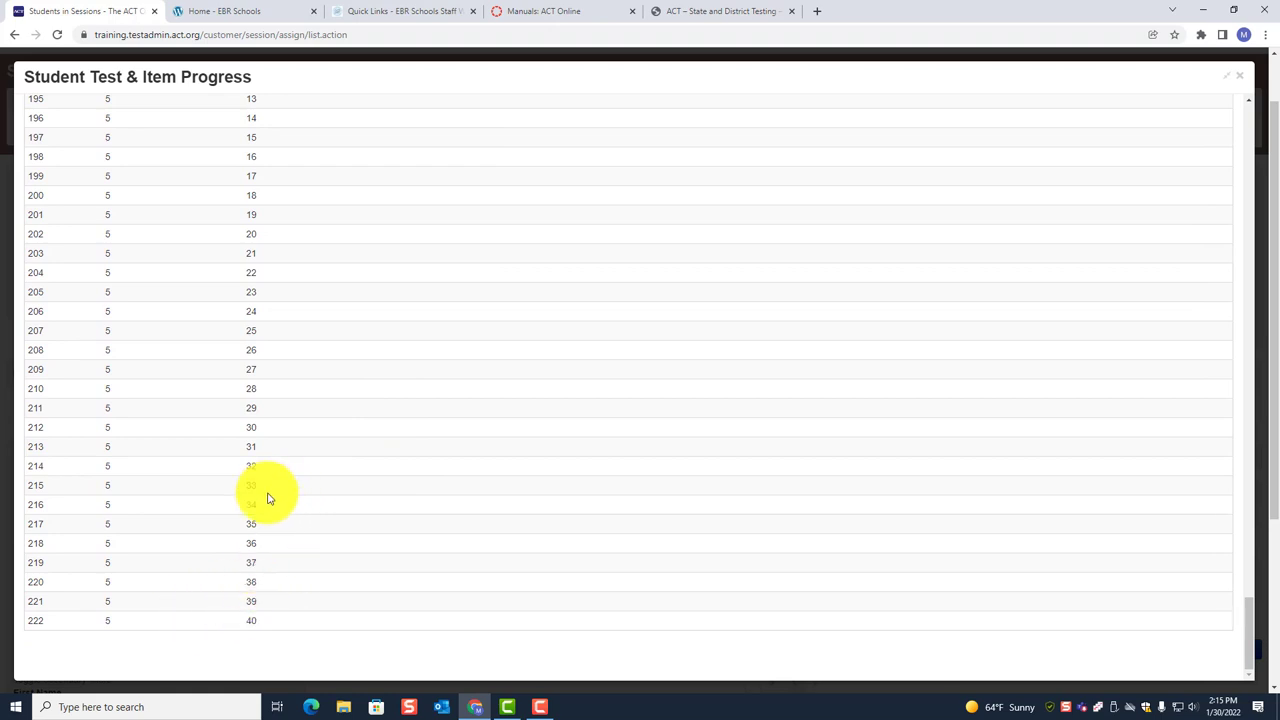
Return to the progress summary at the start of the third student's report and close the report.
scroll(268, 498, up, 15)
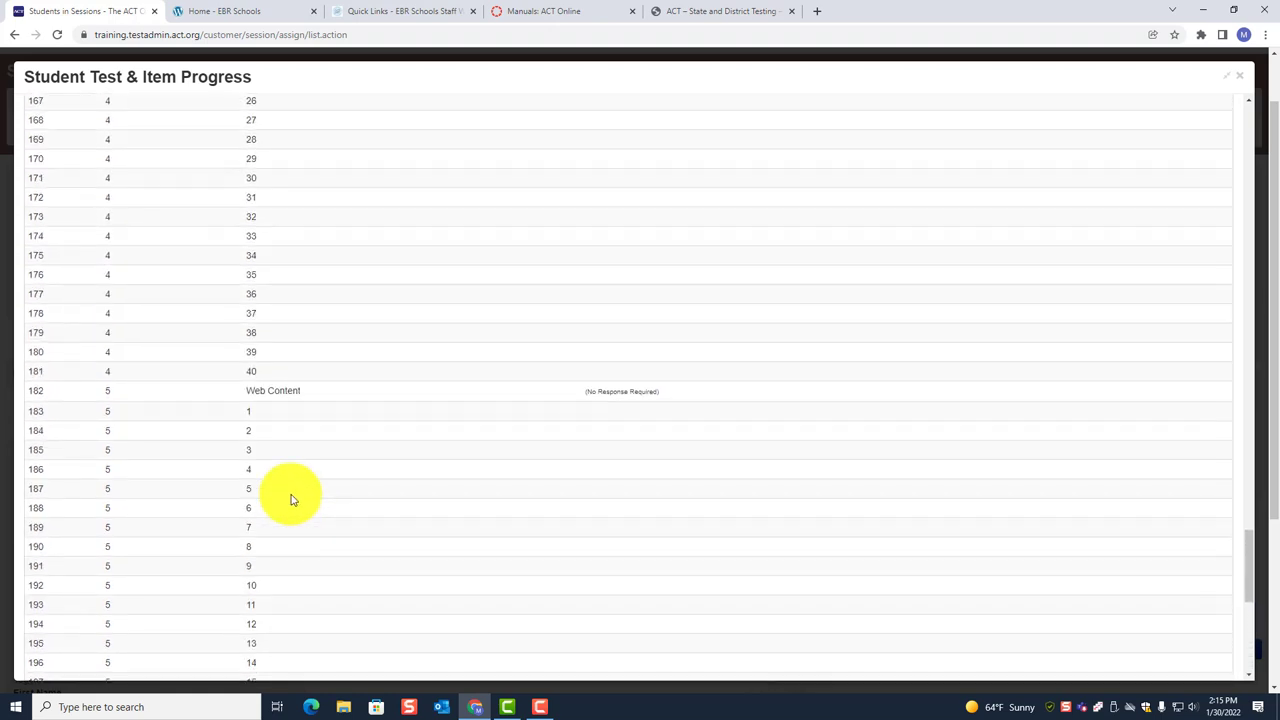
scroll(312, 493, up, 18)
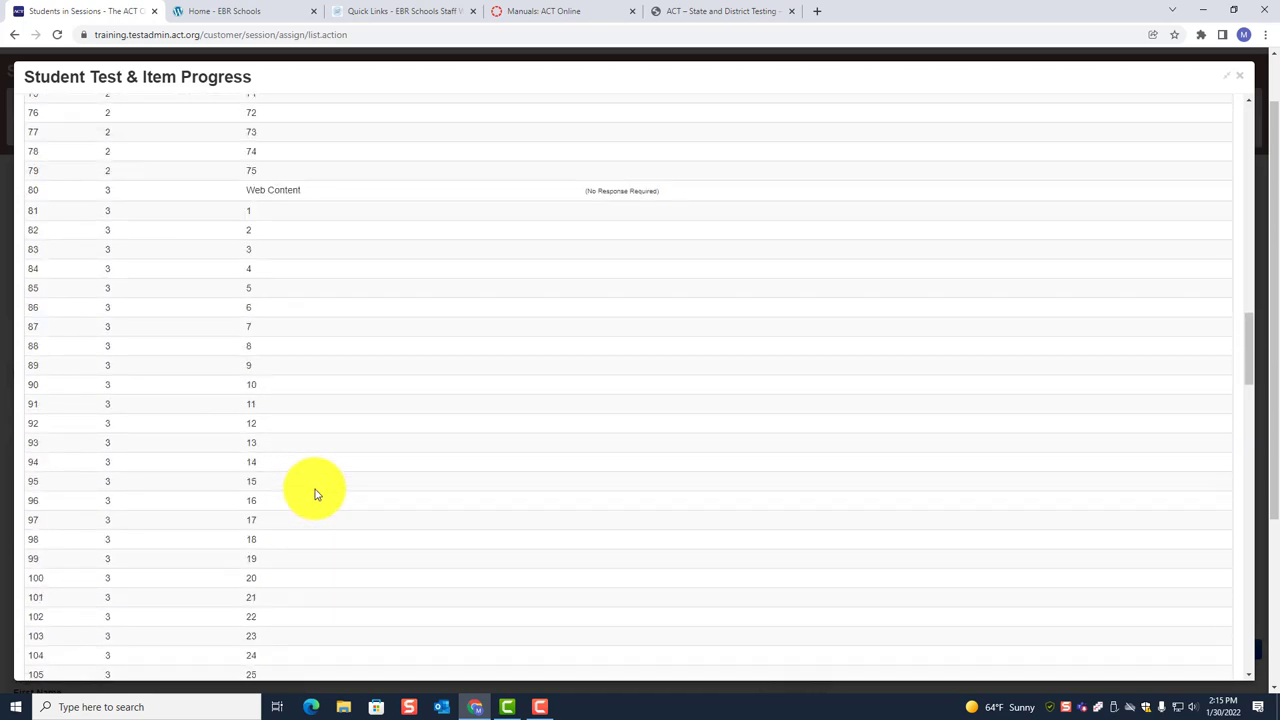
scroll(325, 490, up, 8)
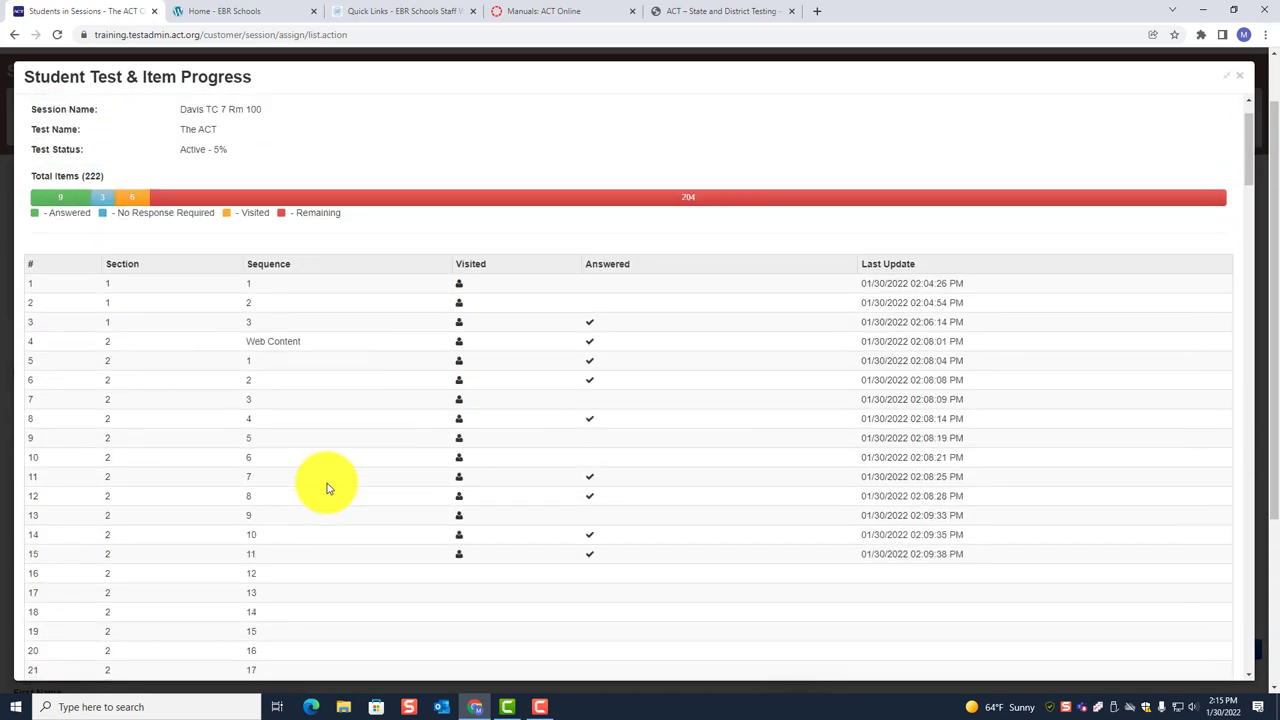
click(1243, 83)
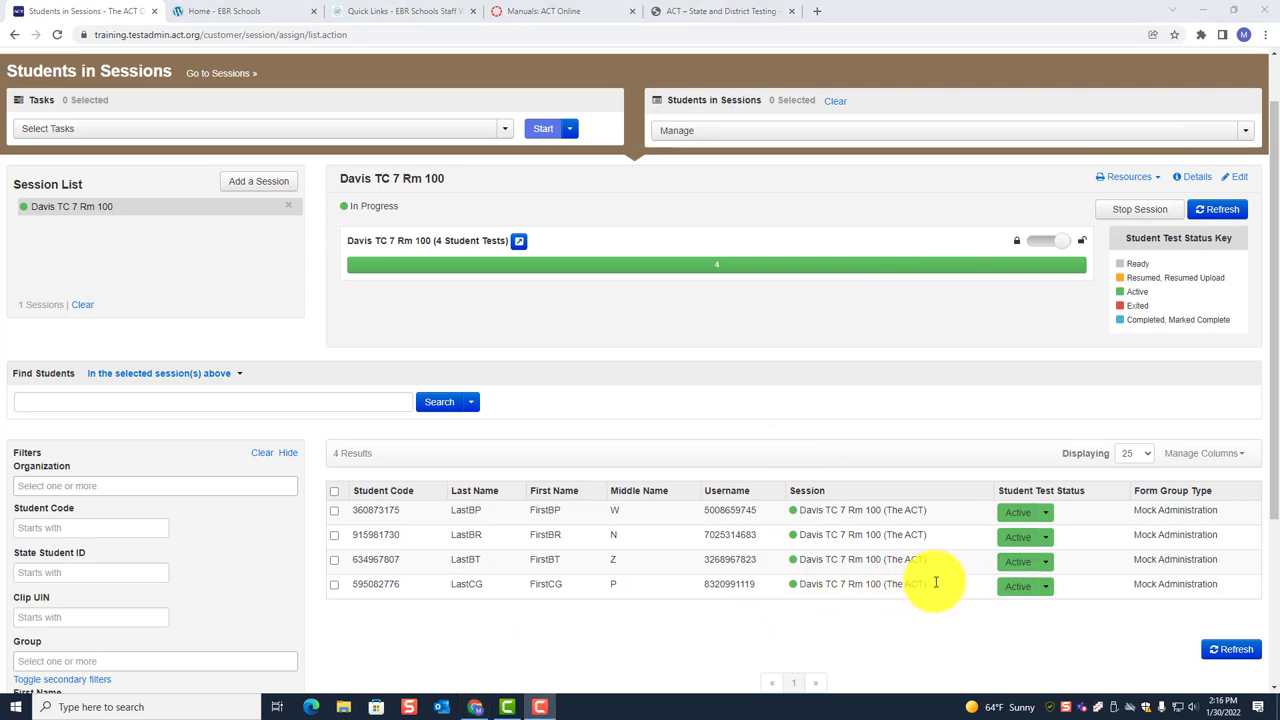
Open the fourth listed student's test and item progress report at full size and review the visited and answered items in Sections 1 and 2.
click(1017, 587)
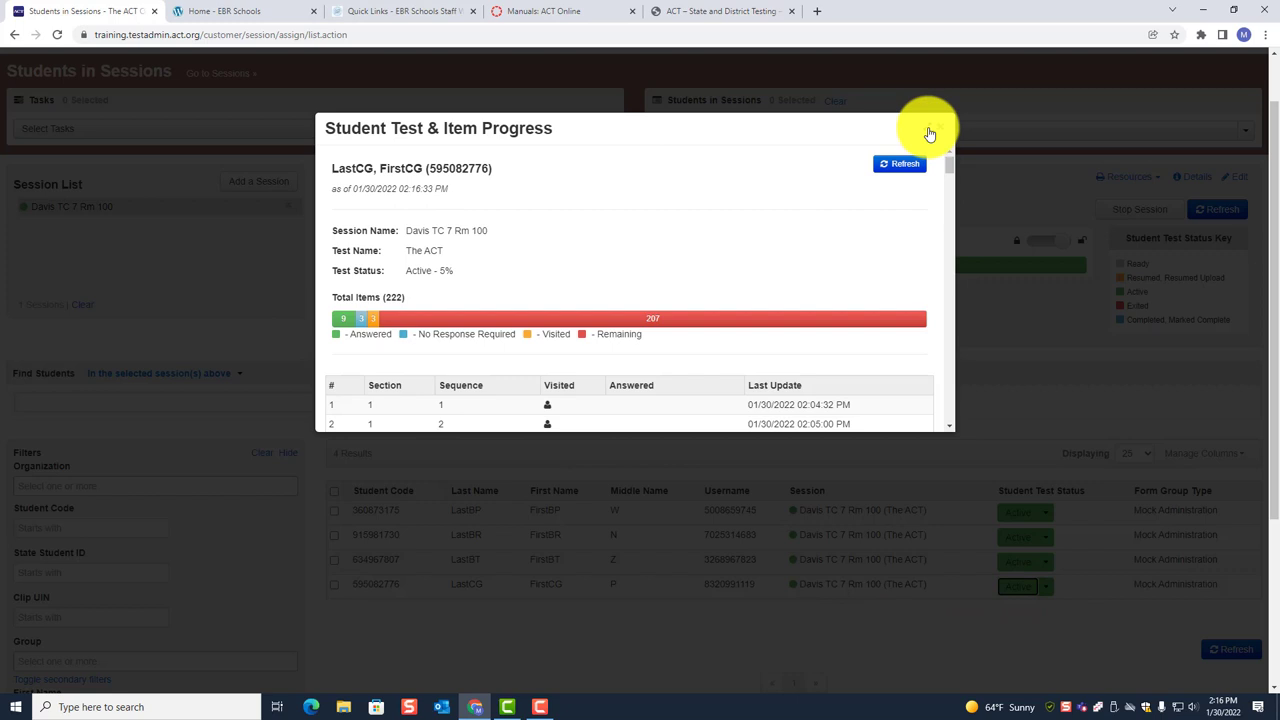
click(929, 131)
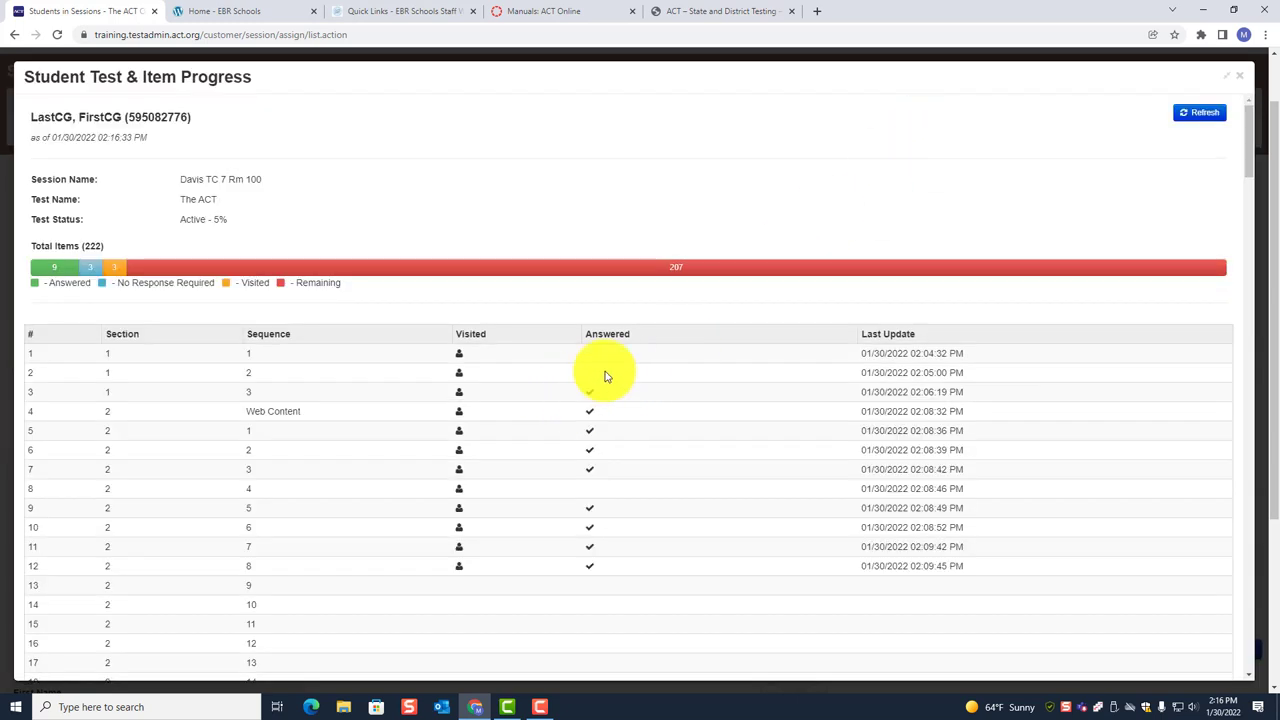
scroll(604, 376, down, 2)
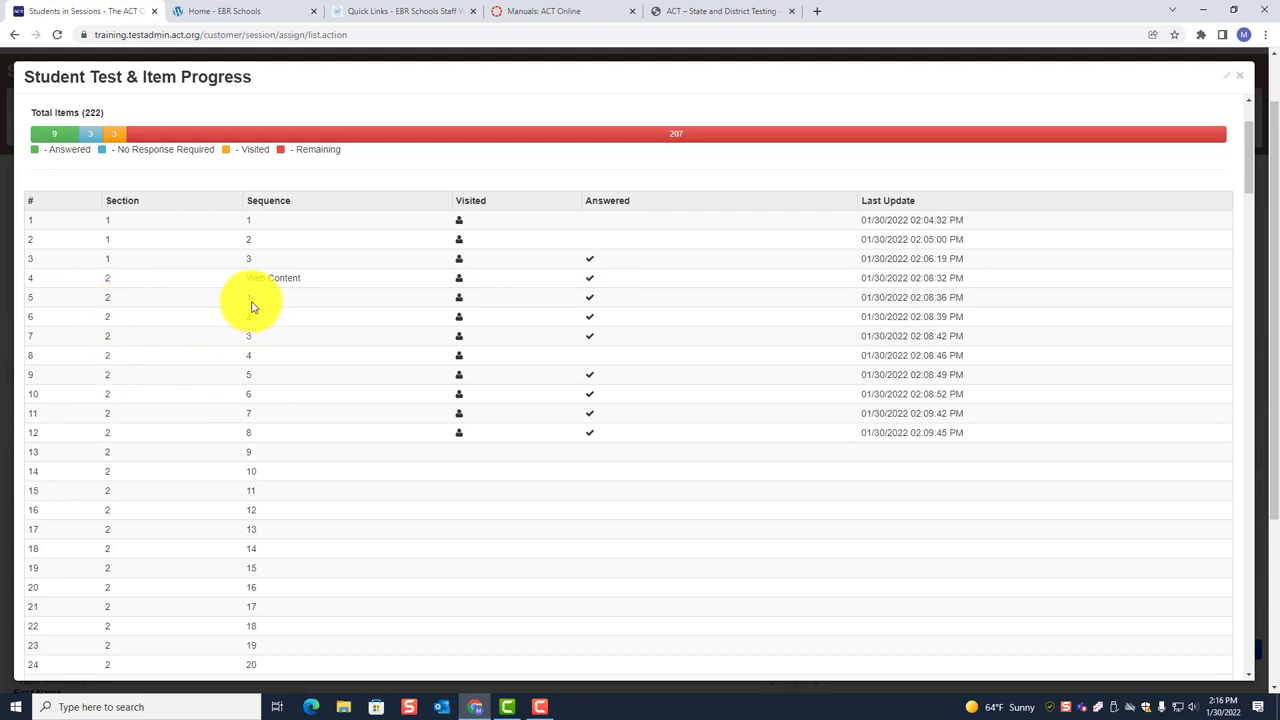
drag(252, 464, 258, 496)
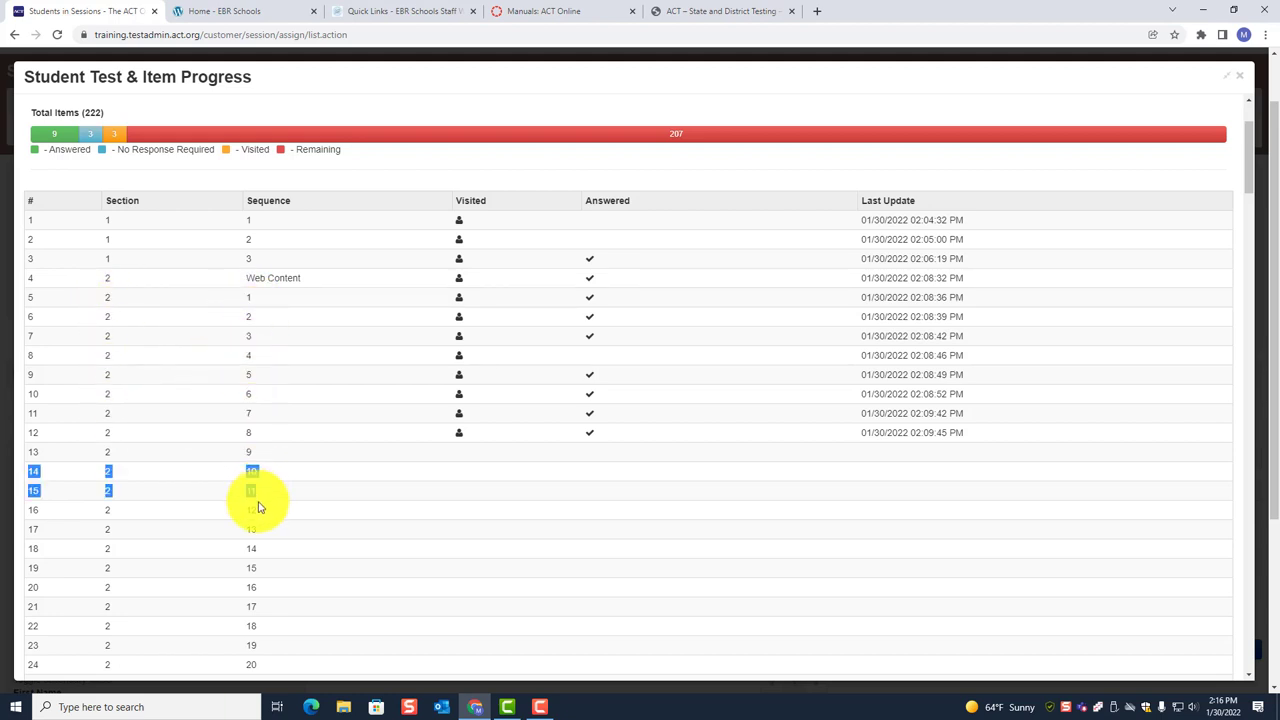
Examine the rest of the fourth student's item list through Sections 2 to 5, down to item 222.
scroll(270, 490, down, 12)
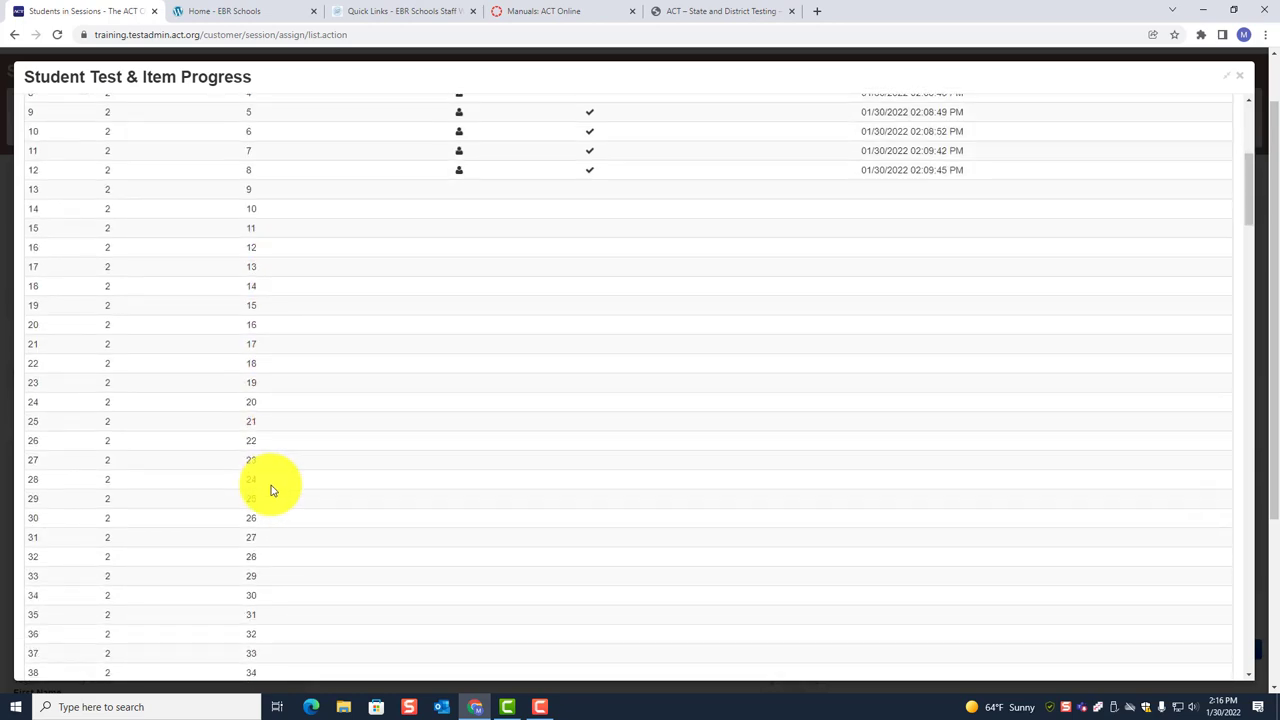
scroll(270, 490, down, 3)
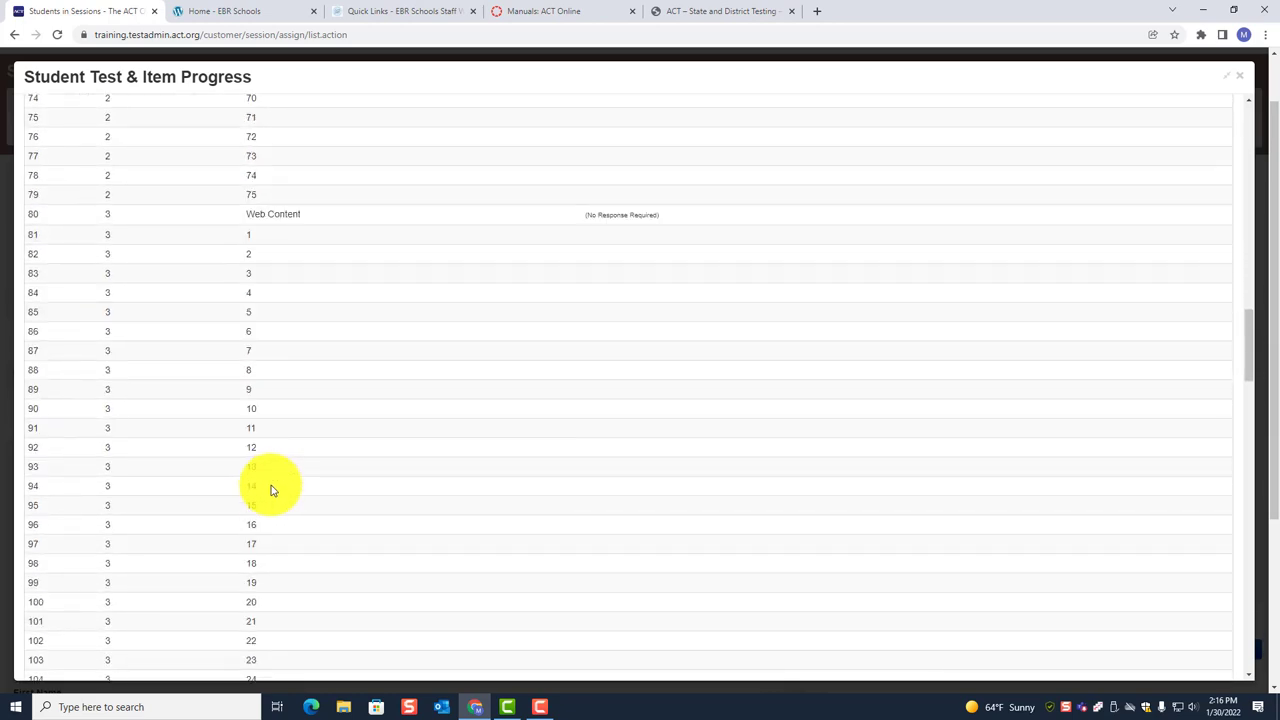
scroll(293, 397, down, 10)
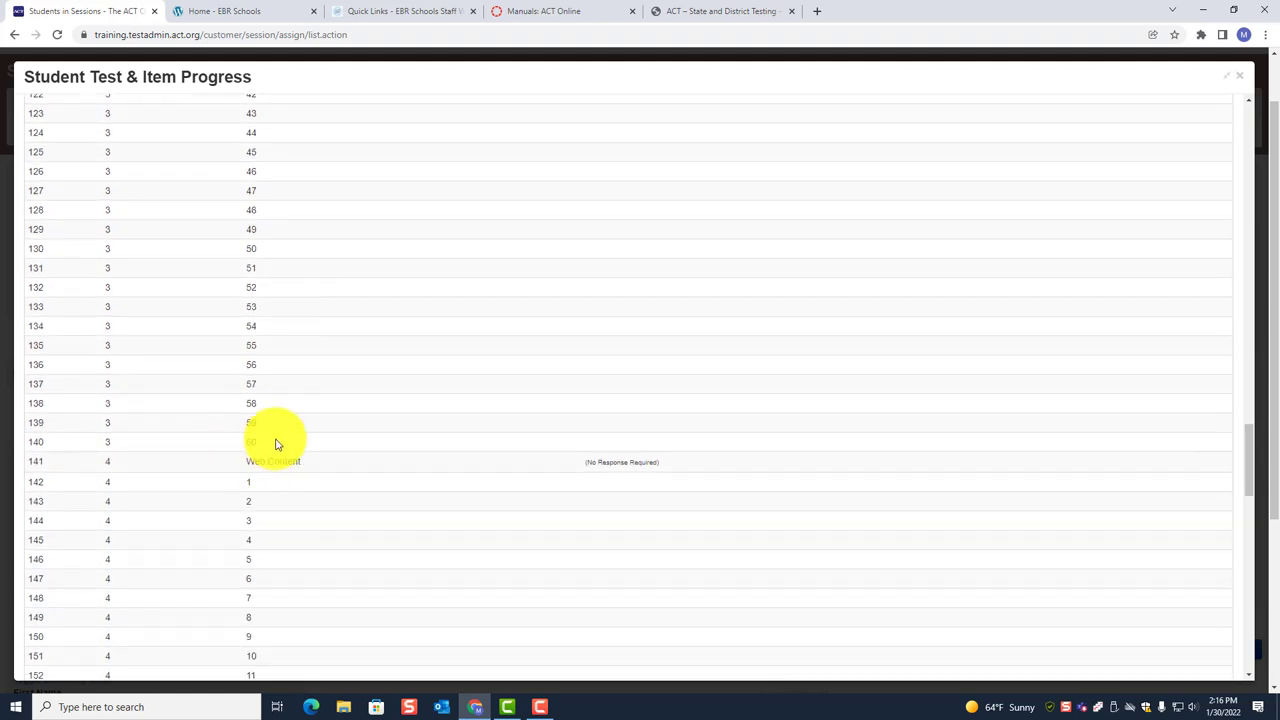
scroll(272, 500, down, 3)
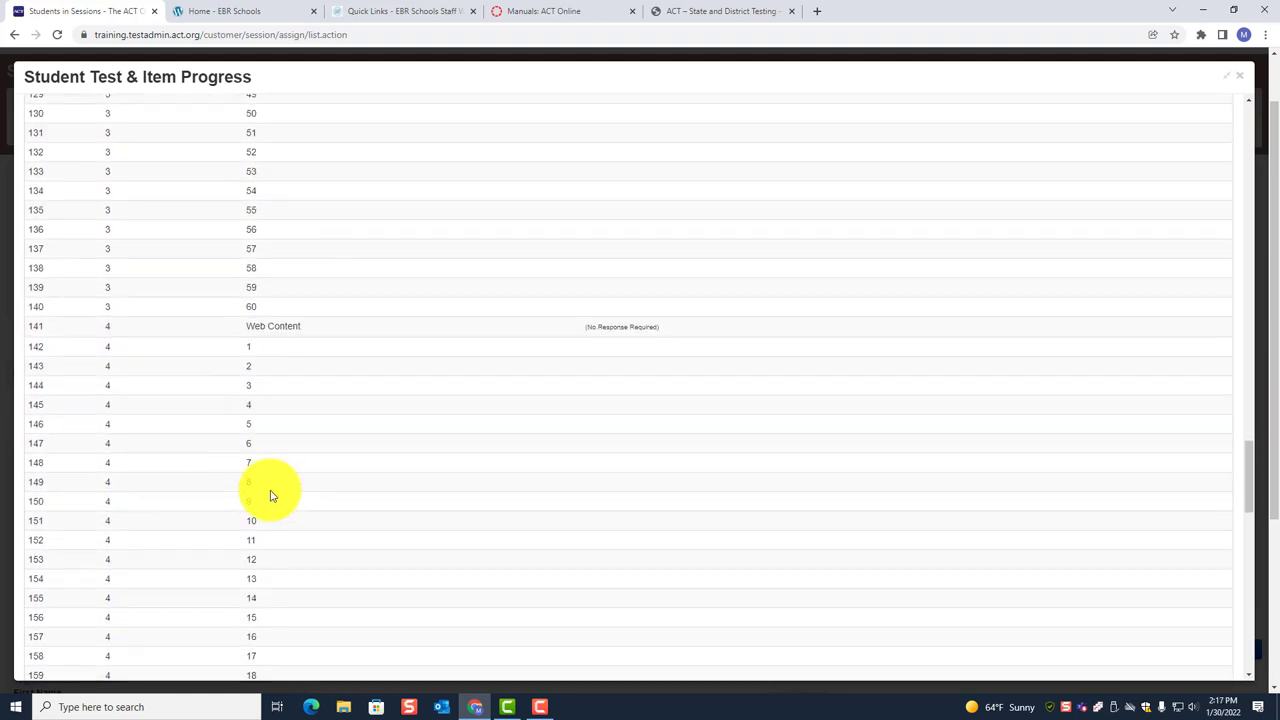
scroll(230, 407, down, 2)
scroll(238, 405, down, 3)
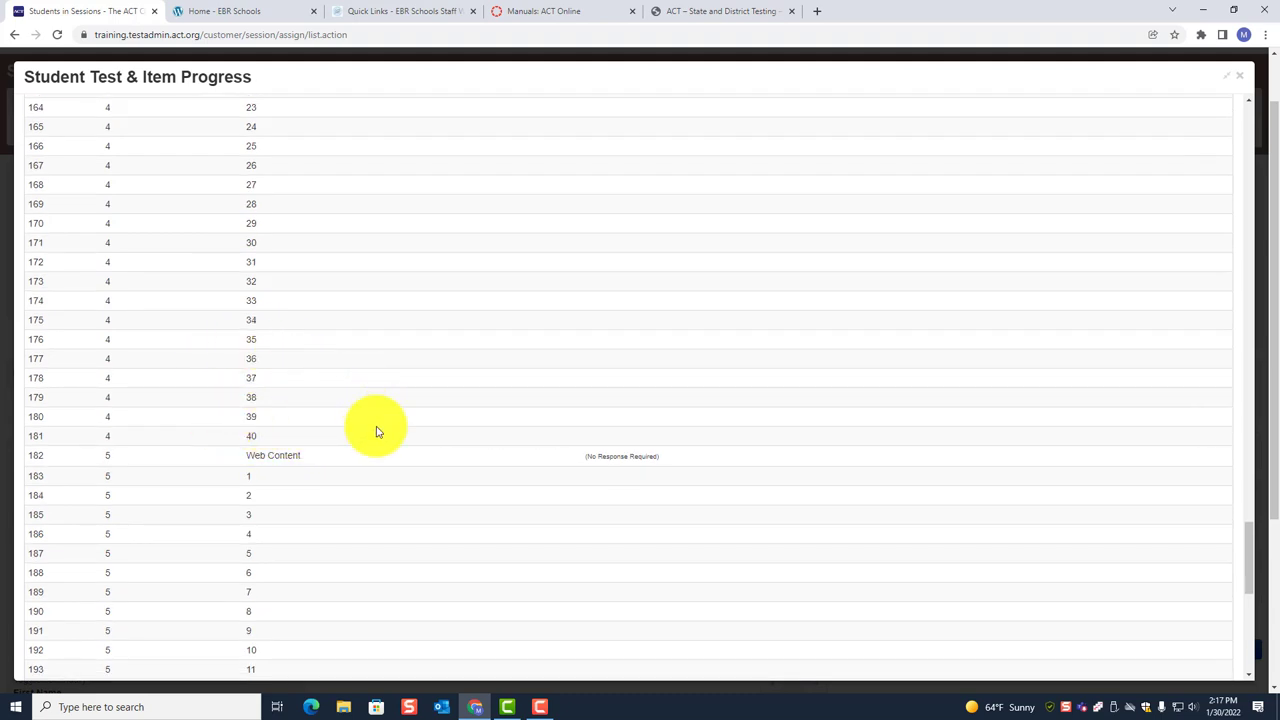
scroll(360, 466, down, 3)
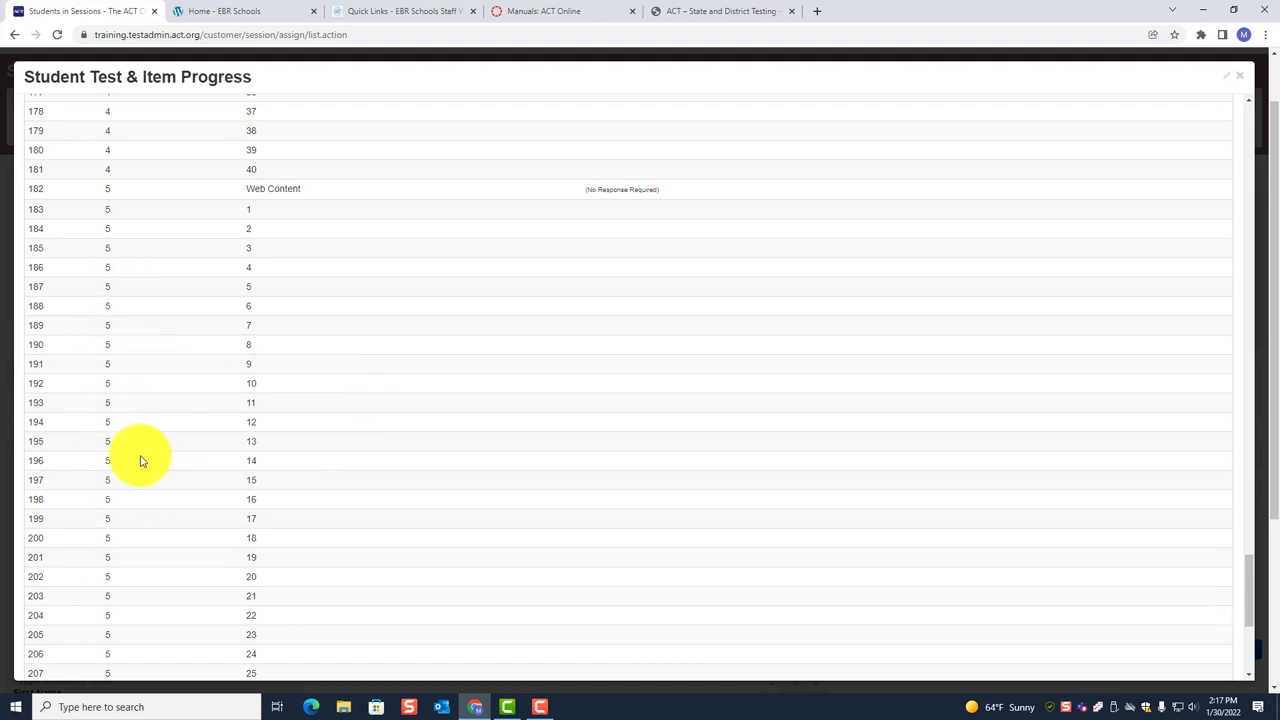
scroll(280, 411, down, 1)
scroll(280, 411, down, 3)
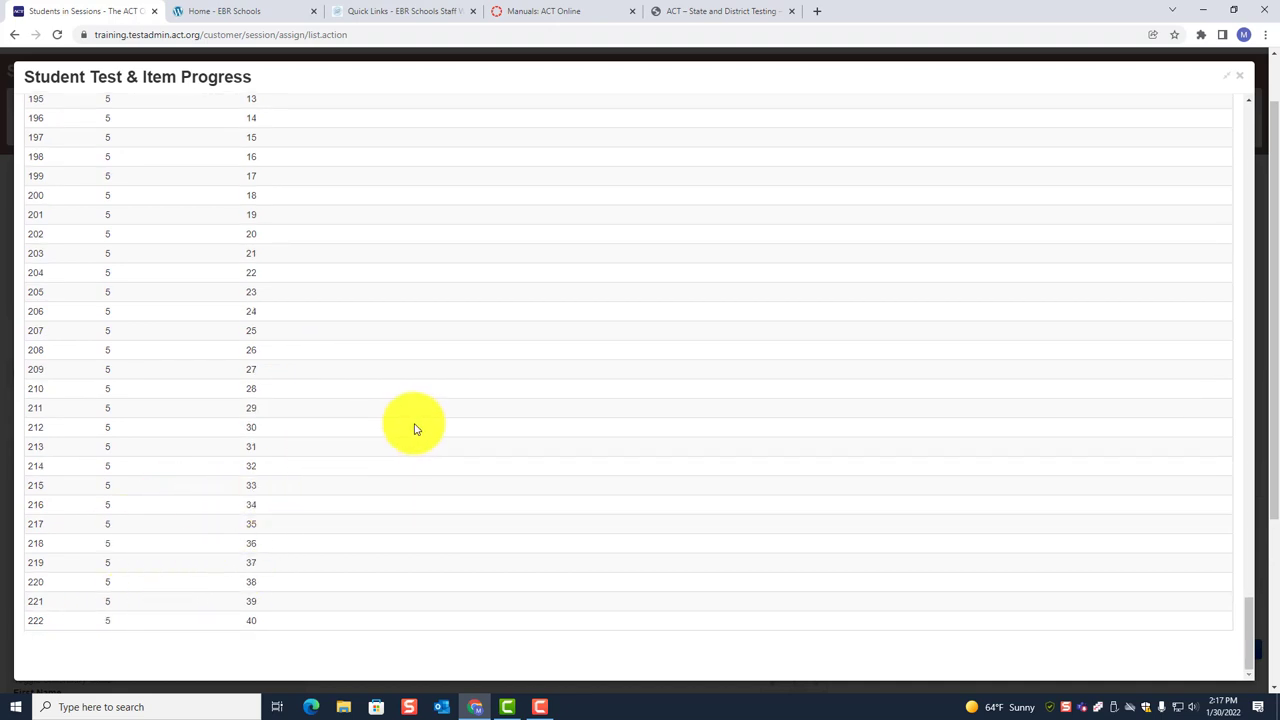
Return to the progress summary at the start of the fourth student's report and close the report.
scroll(414, 423, up, 6)
scroll(520, 404, up, 20)
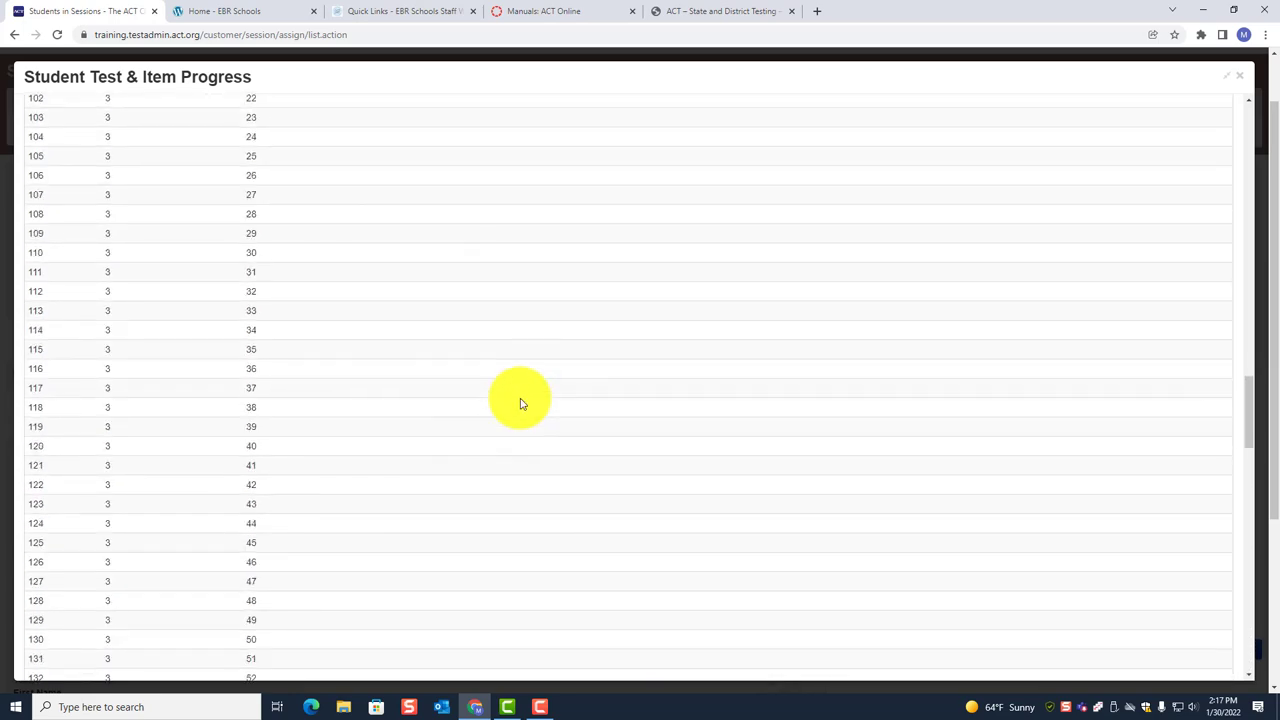
scroll(520, 404, up, 13)
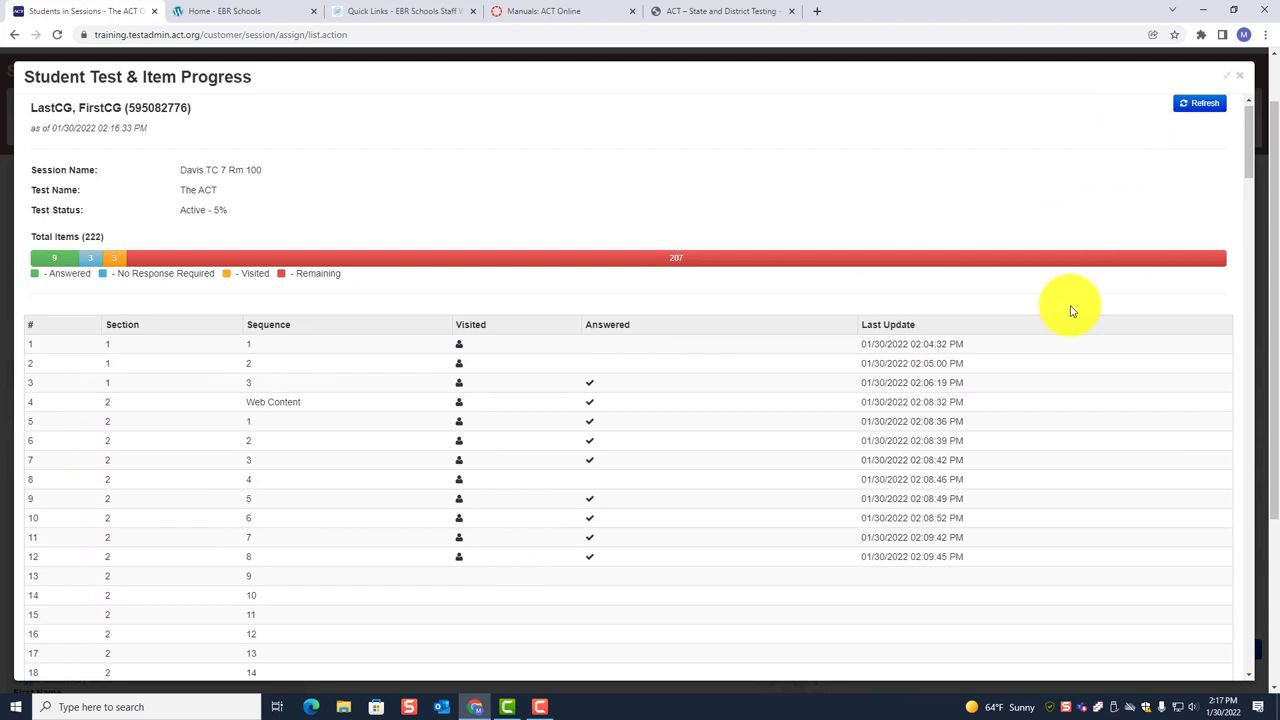
click(1238, 83)
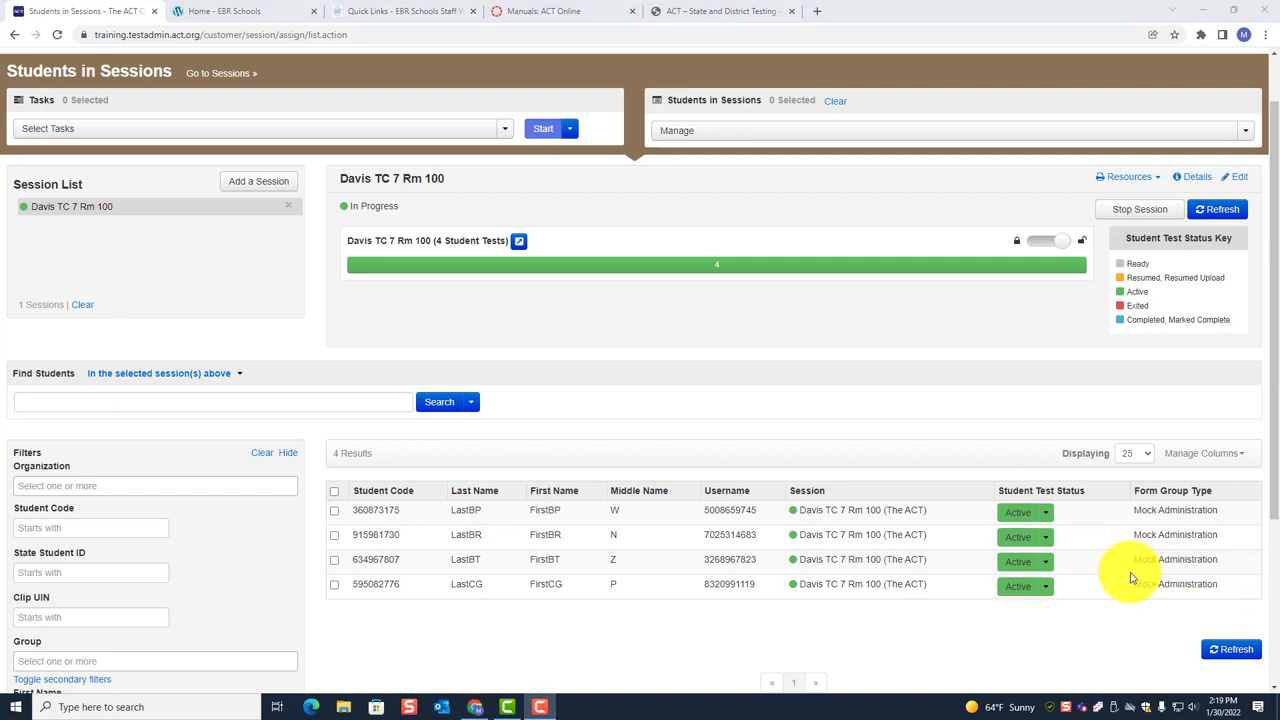
Open the first listed student's progress report, compare its answered items and last update times, and refresh the report.
click(1017, 519)
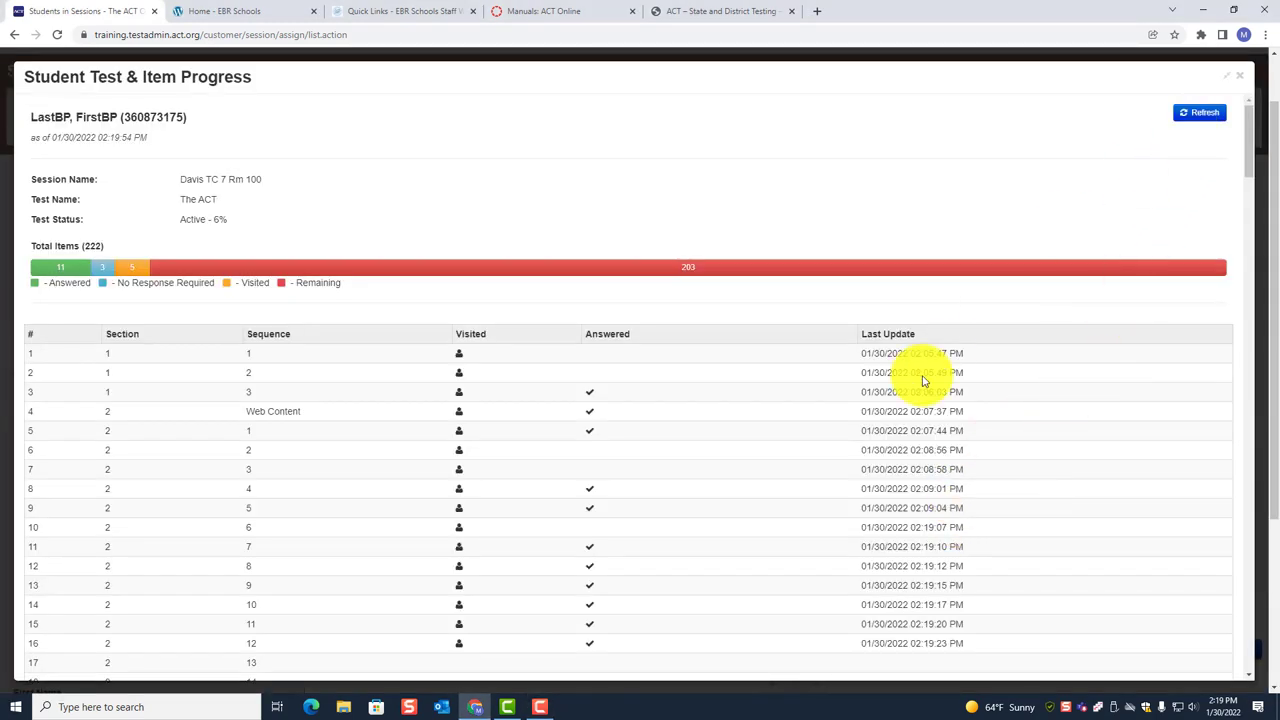
scroll(874, 431, down, 2)
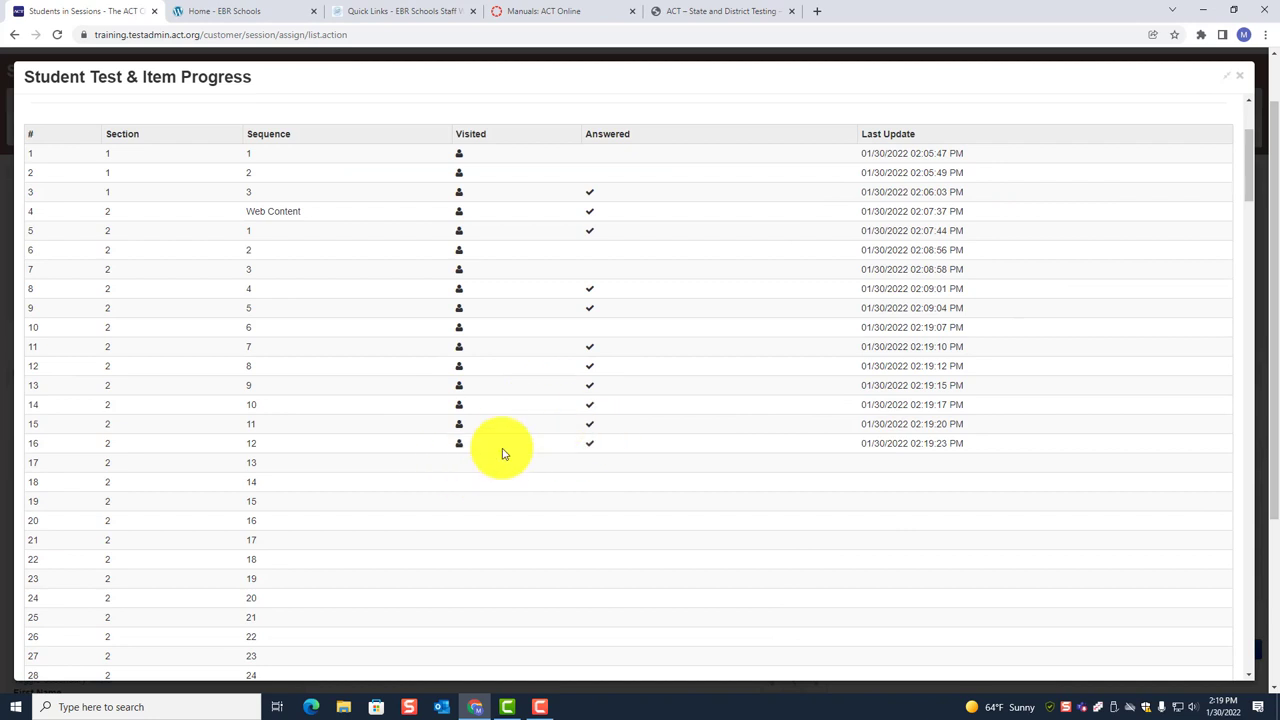
scroll(740, 445, up, 2)
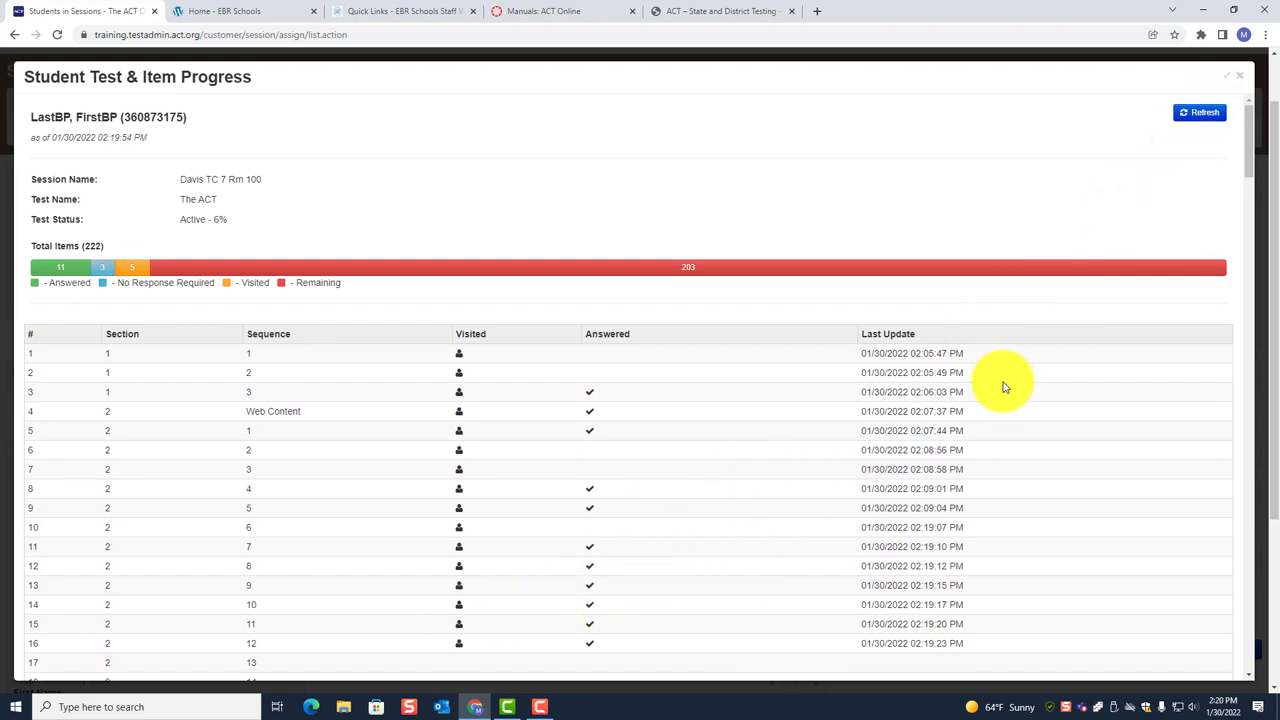
scroll(1006, 380, down, 2)
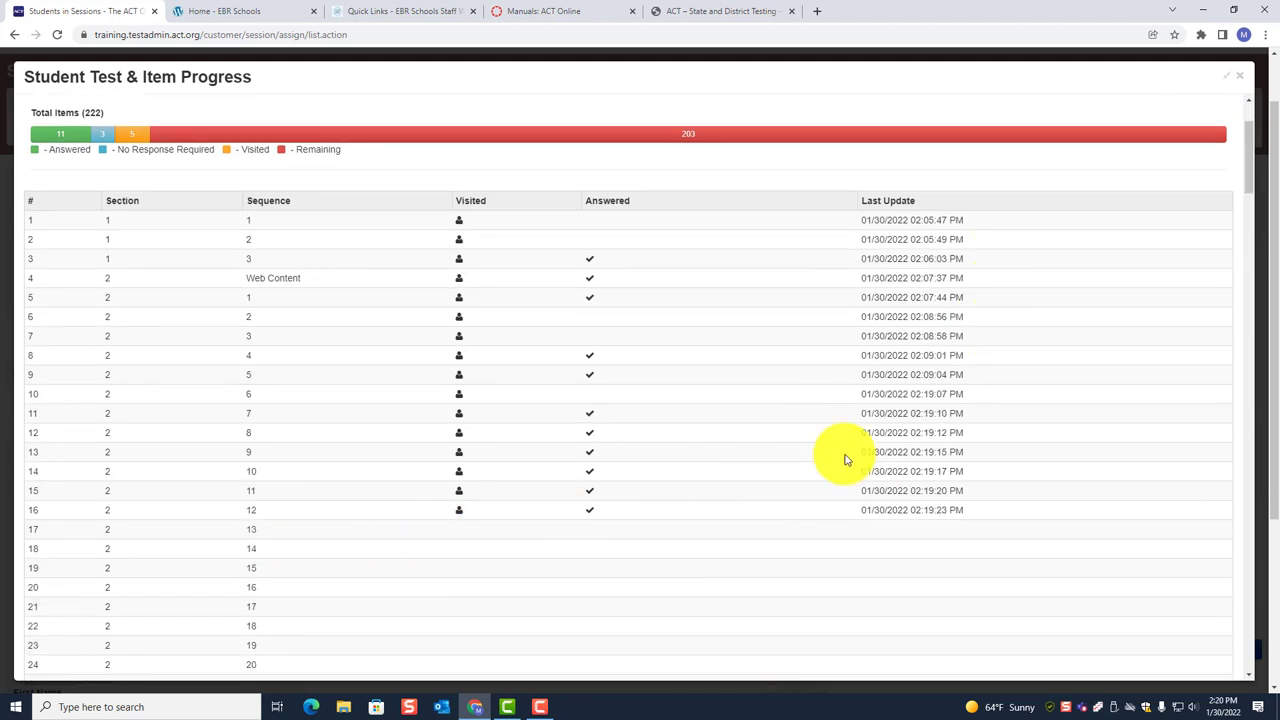
scroll(1048, 337, up, 2)
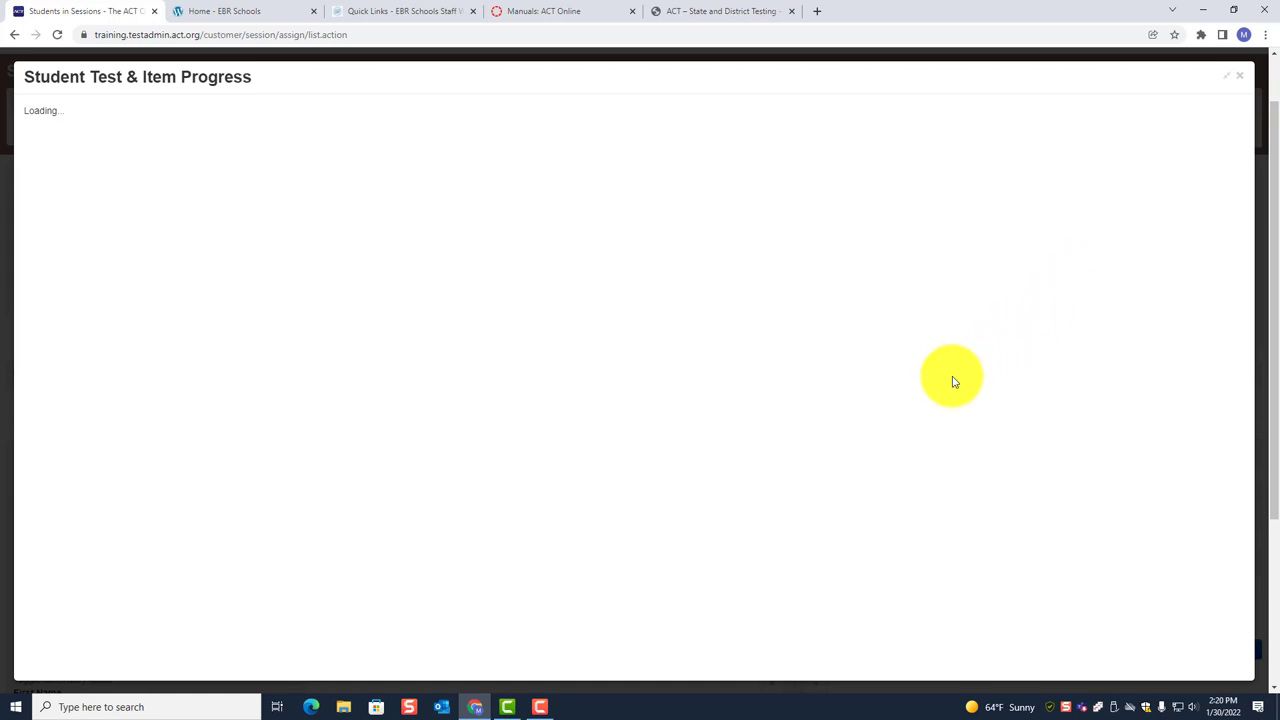
Review the first student's refreshed item list against the progress summary and close the report.
scroll(828, 347, down, 2)
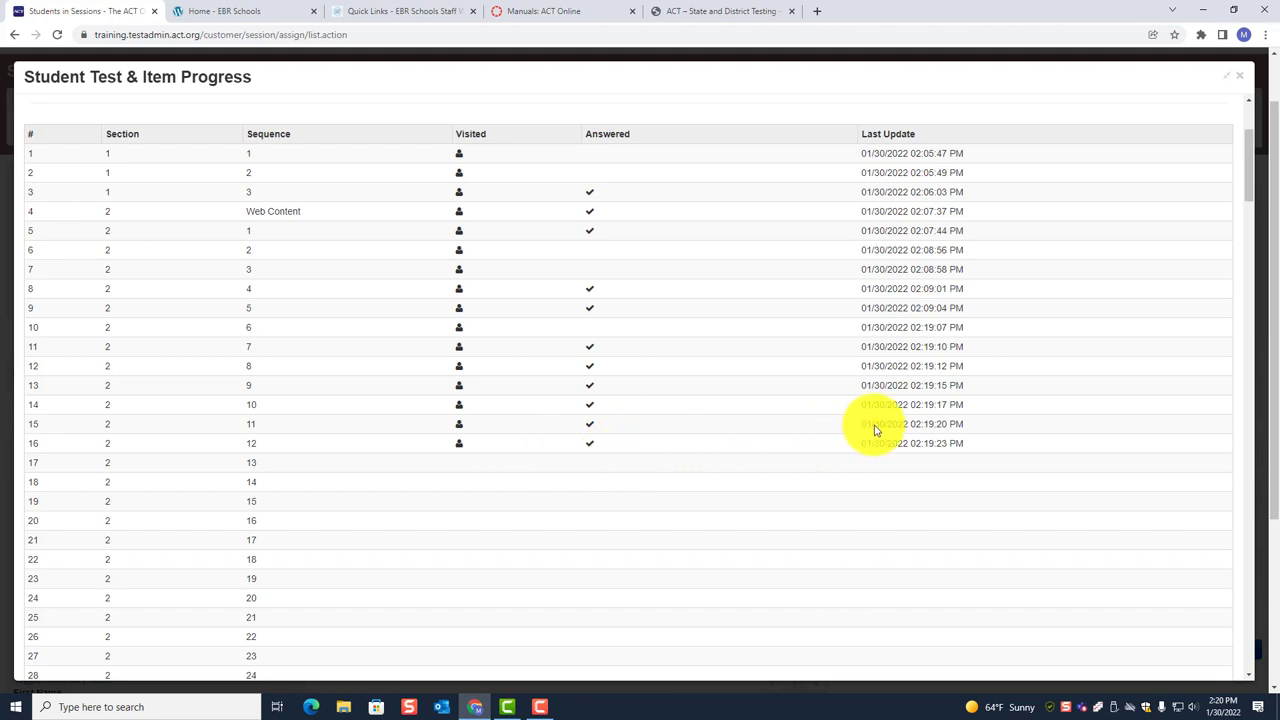
scroll(918, 422, up, 2)
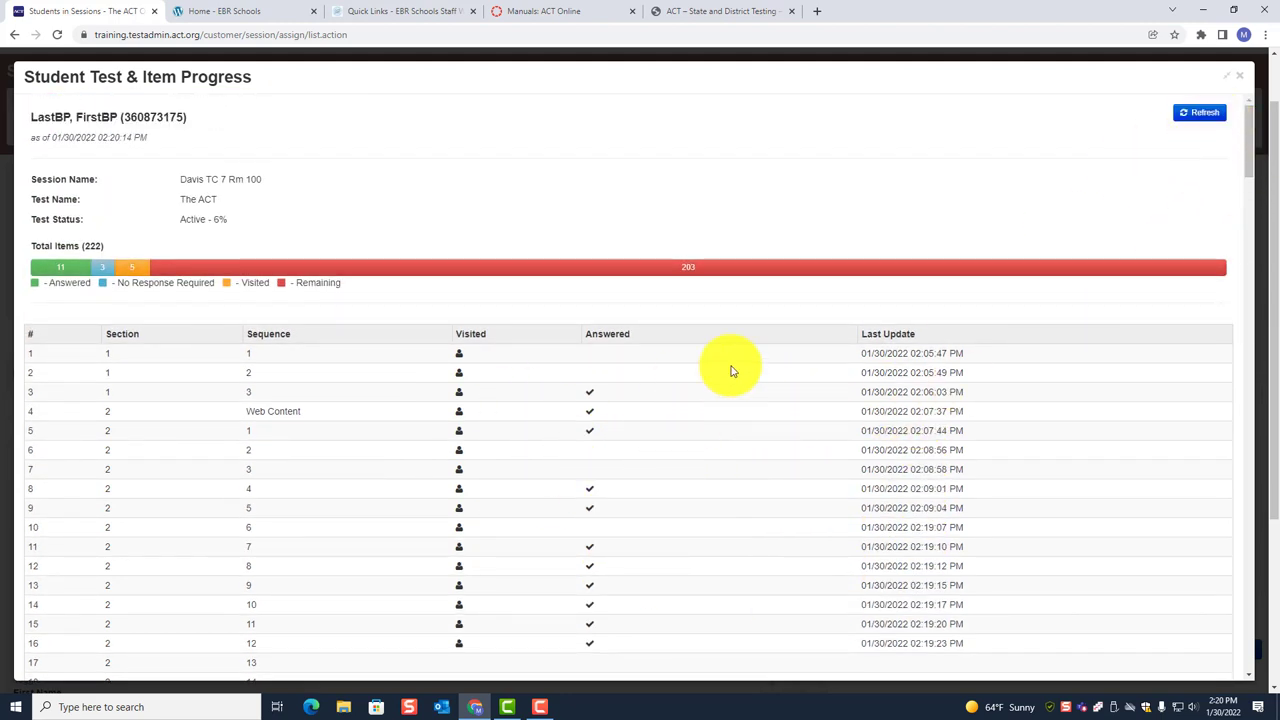
scroll(735, 371, down, 2)
scroll(735, 372, down, 2)
scroll(735, 370, up, 3)
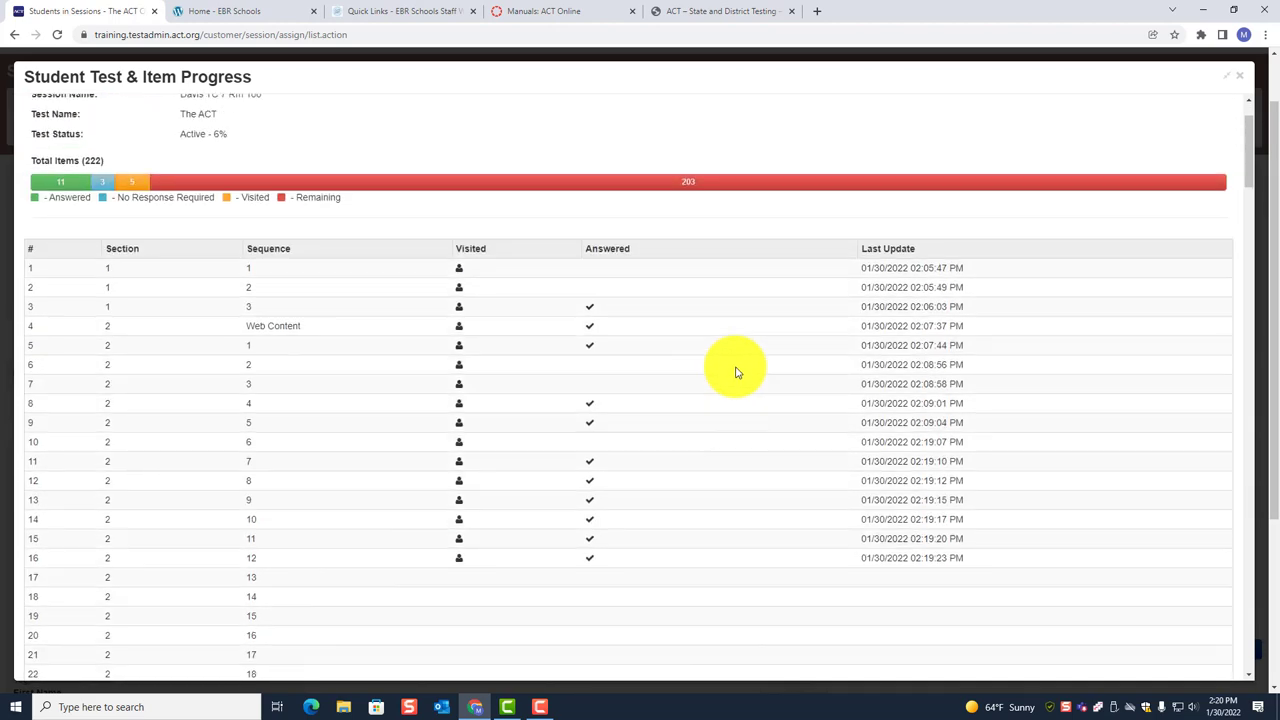
click(1237, 77)
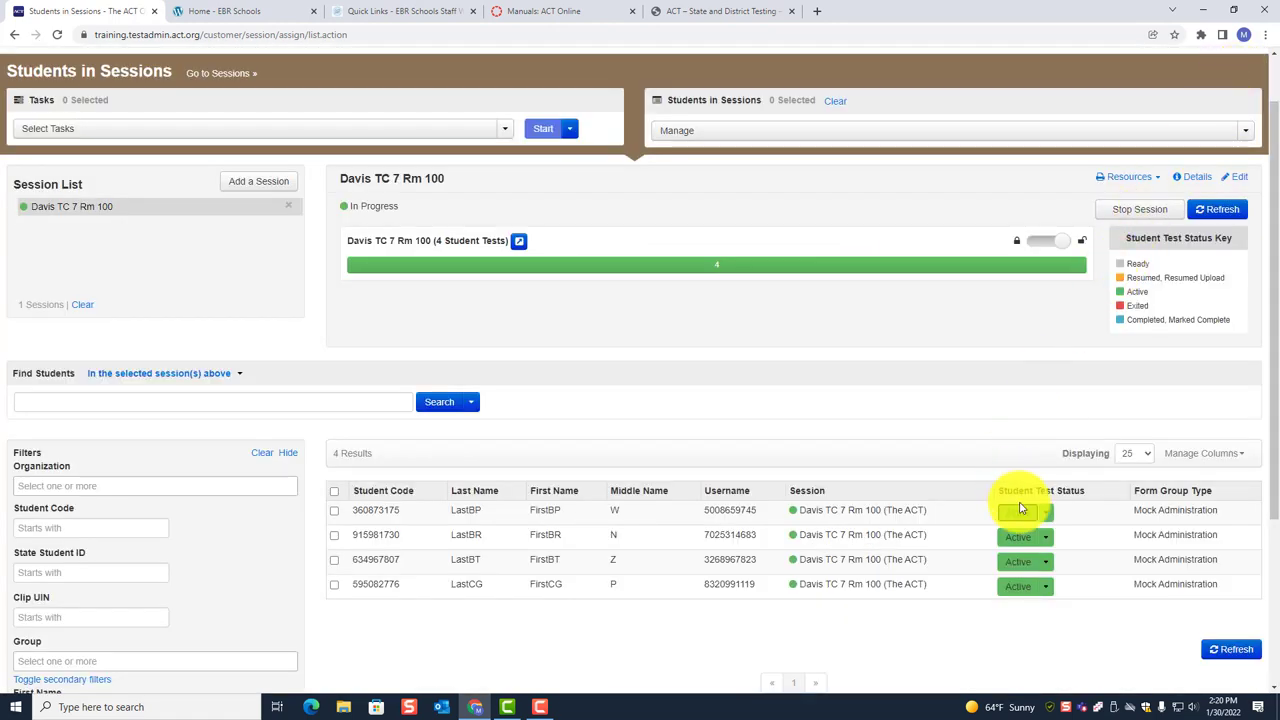
Open the second listed student's progress report, refresh it twice while checking the answered items, and close it.
click(1020, 537)
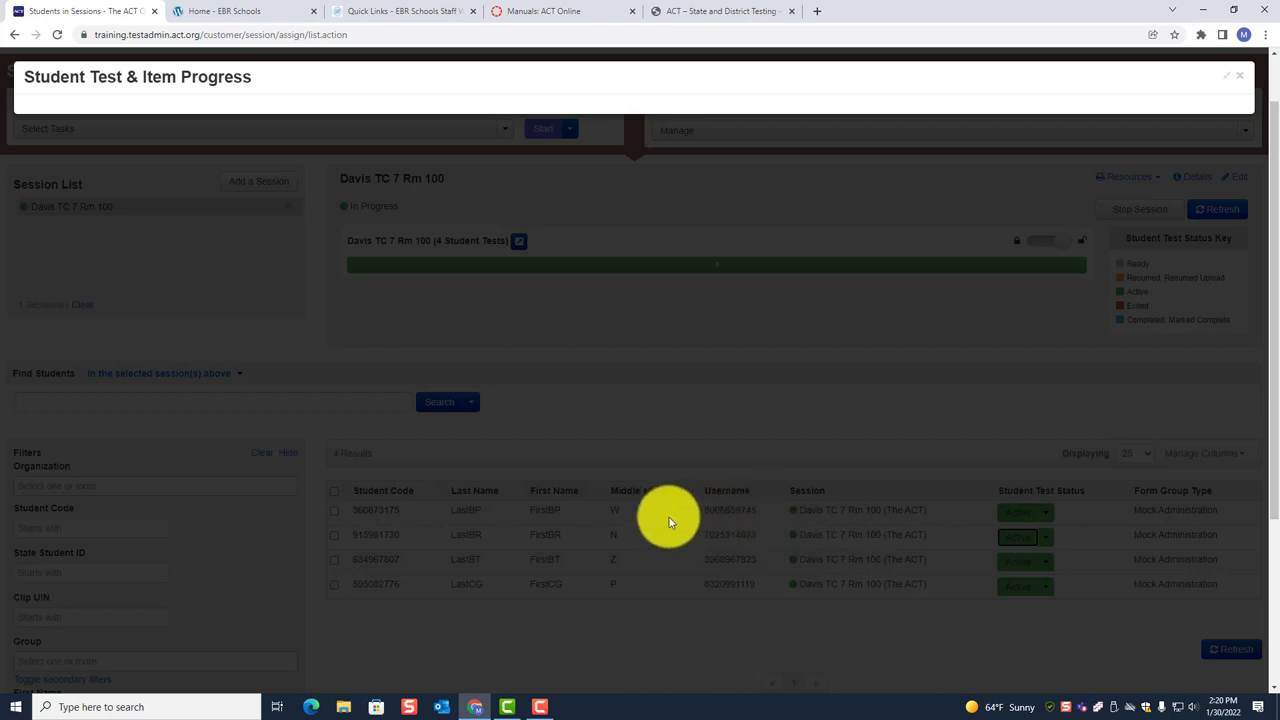
scroll(1075, 144, down, 2)
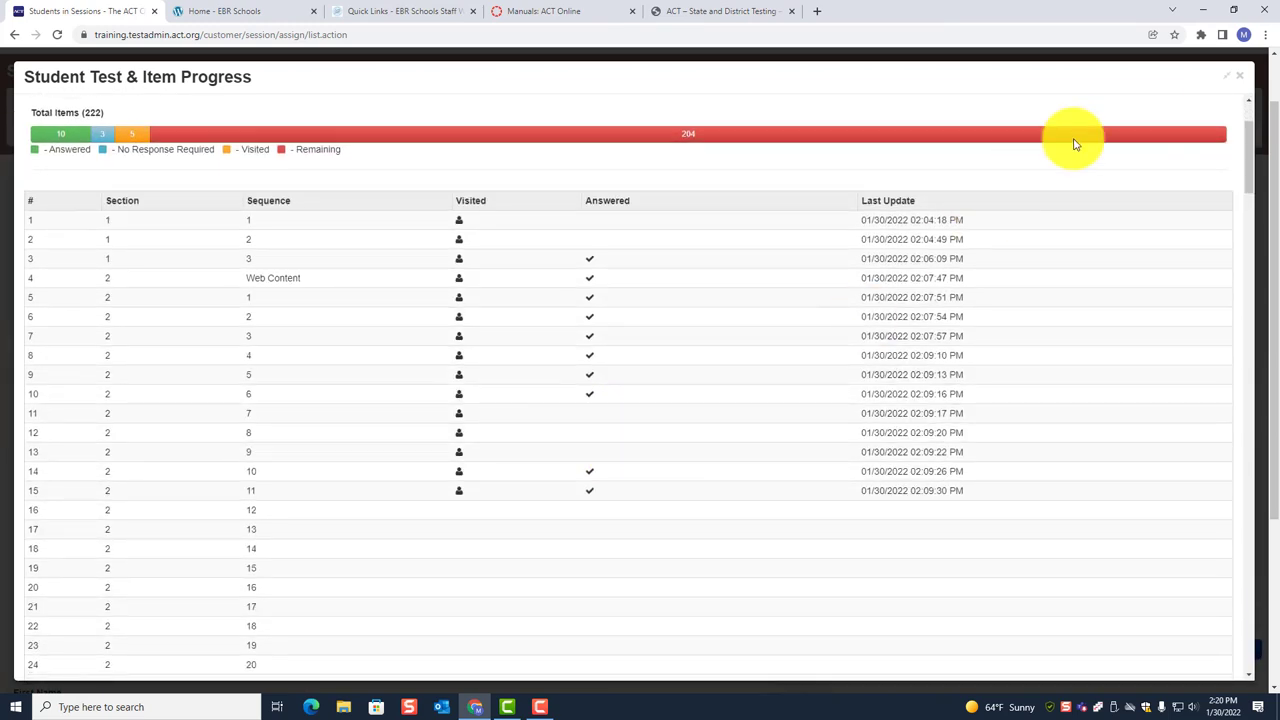
scroll(1155, 195, up, 2)
click(1195, 112)
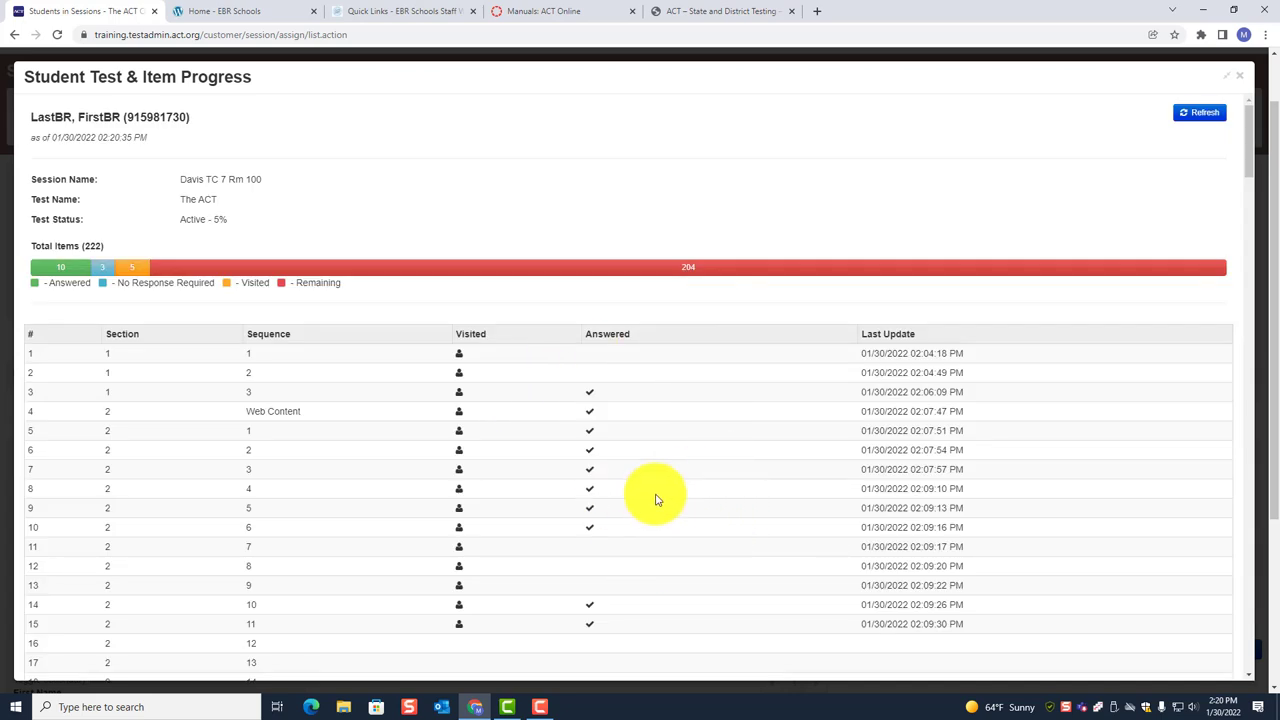
scroll(655, 499, down, 2)
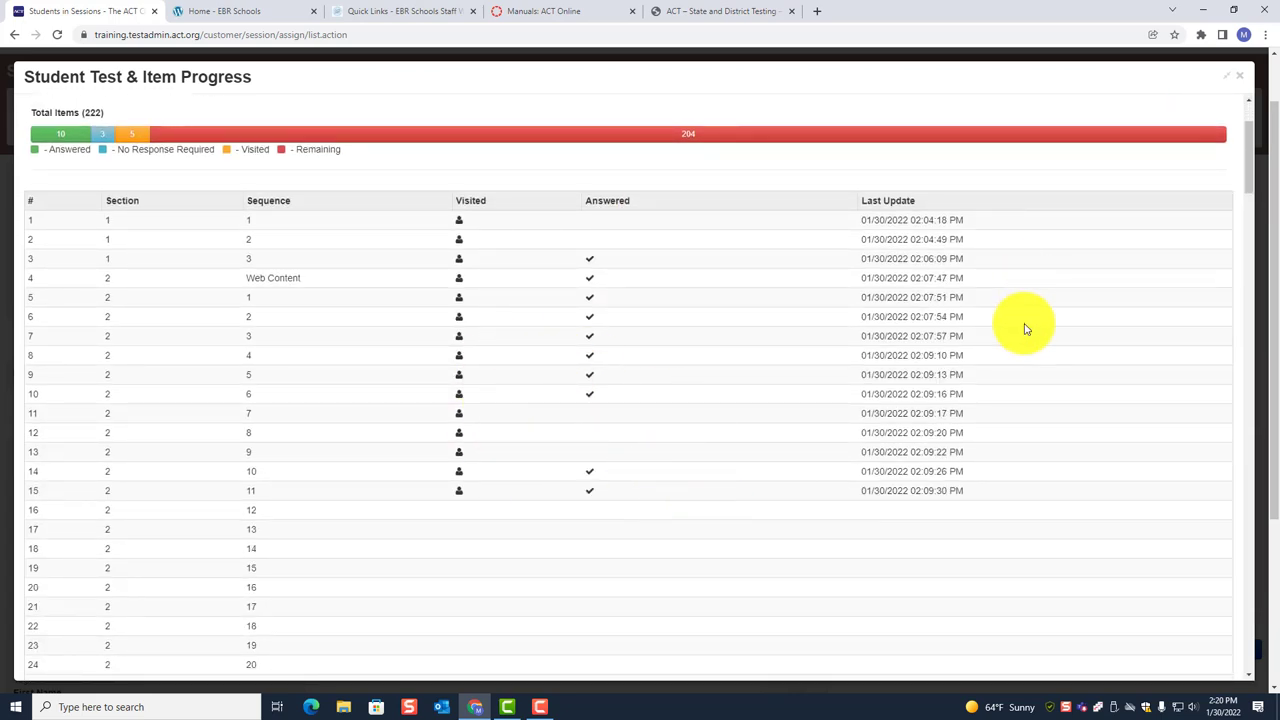
scroll(1025, 329, up, 2)
click(1203, 113)
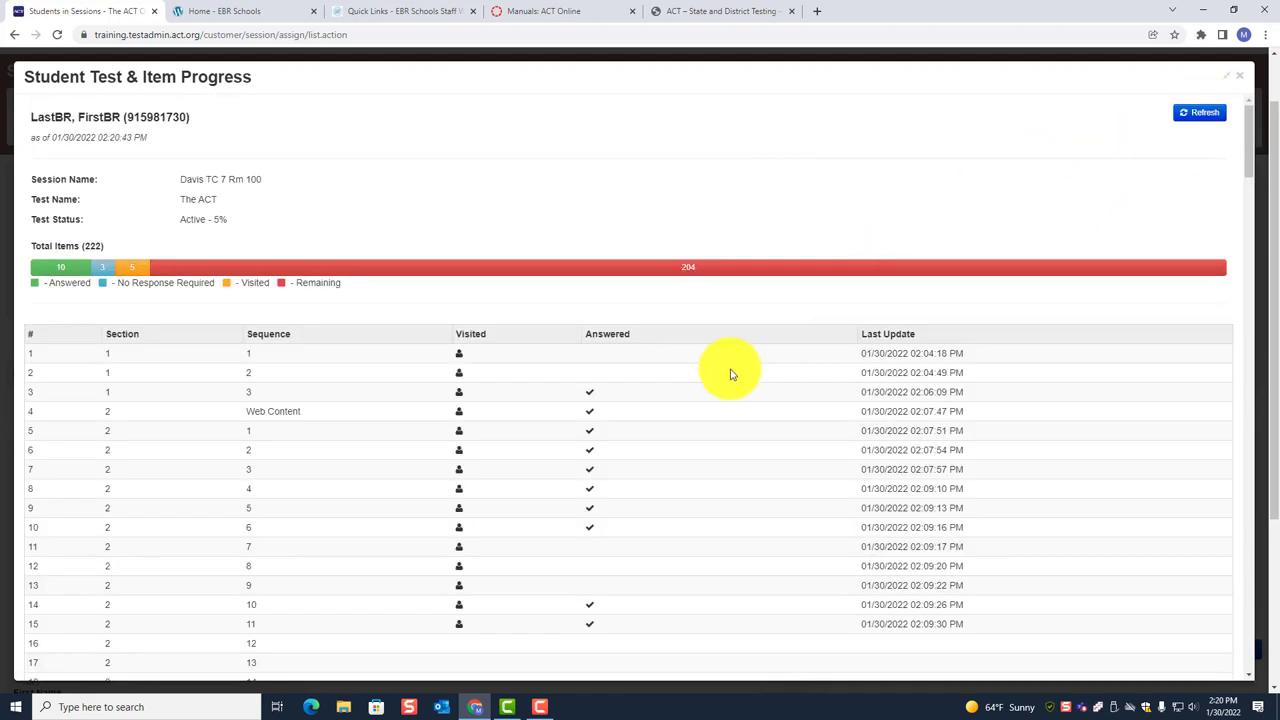
click(1243, 79)
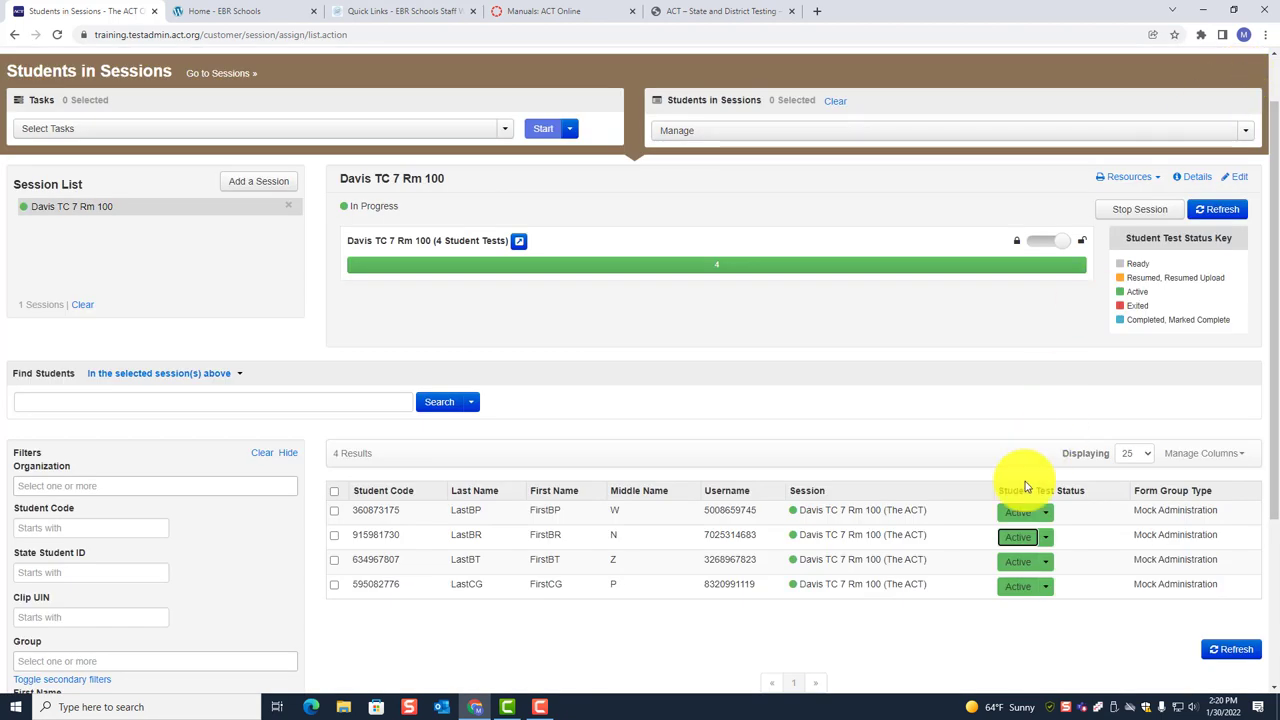
Open the third listed student's progress report, refresh its data, and close it.
click(1015, 560)
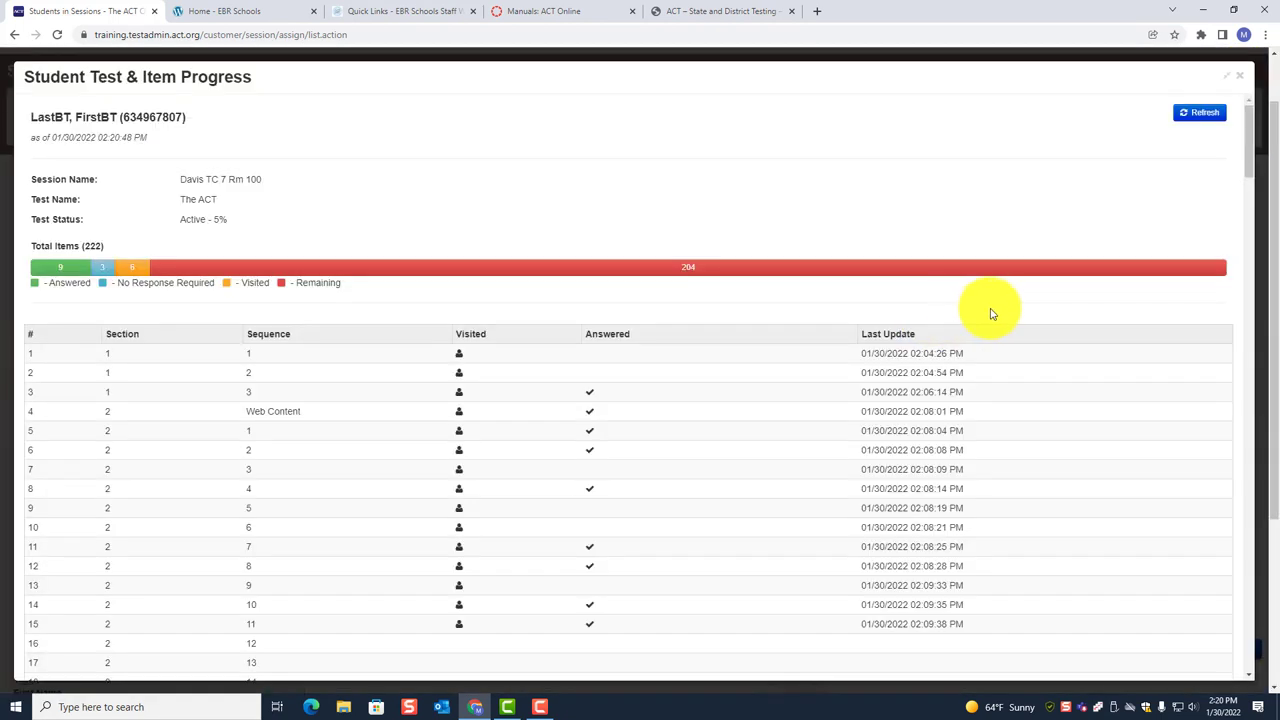
click(1199, 113)
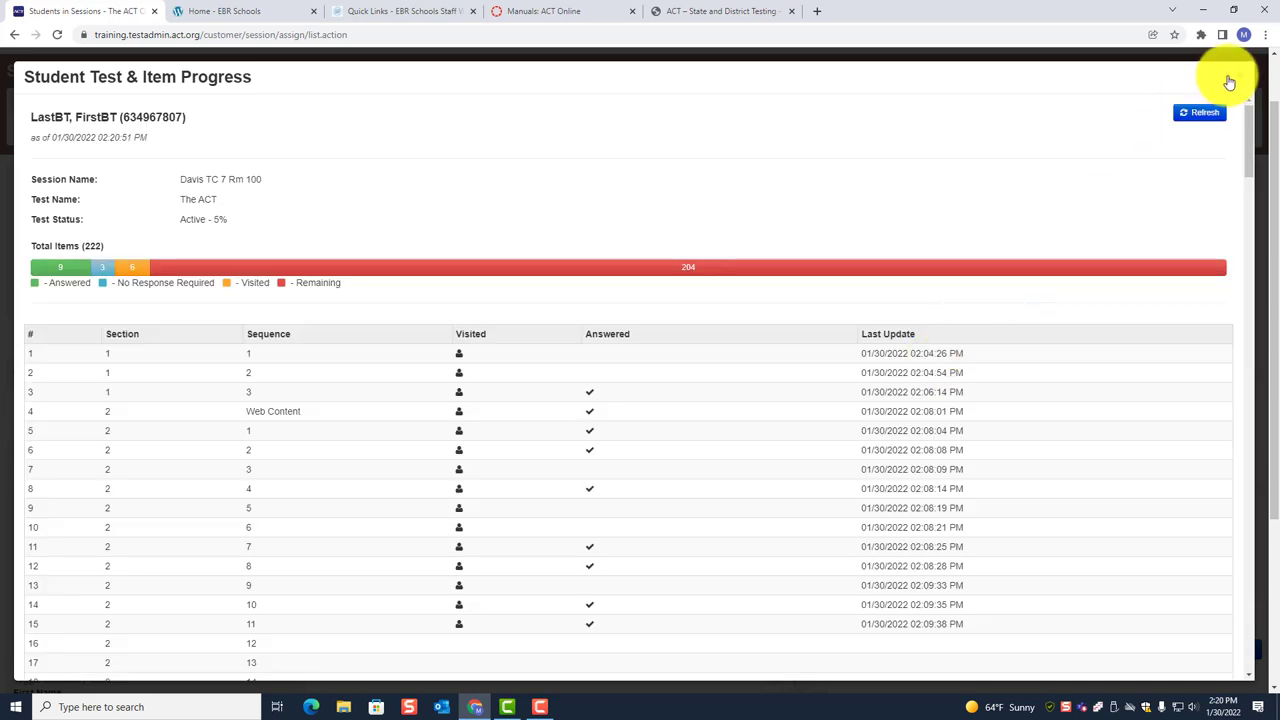
click(1244, 79)
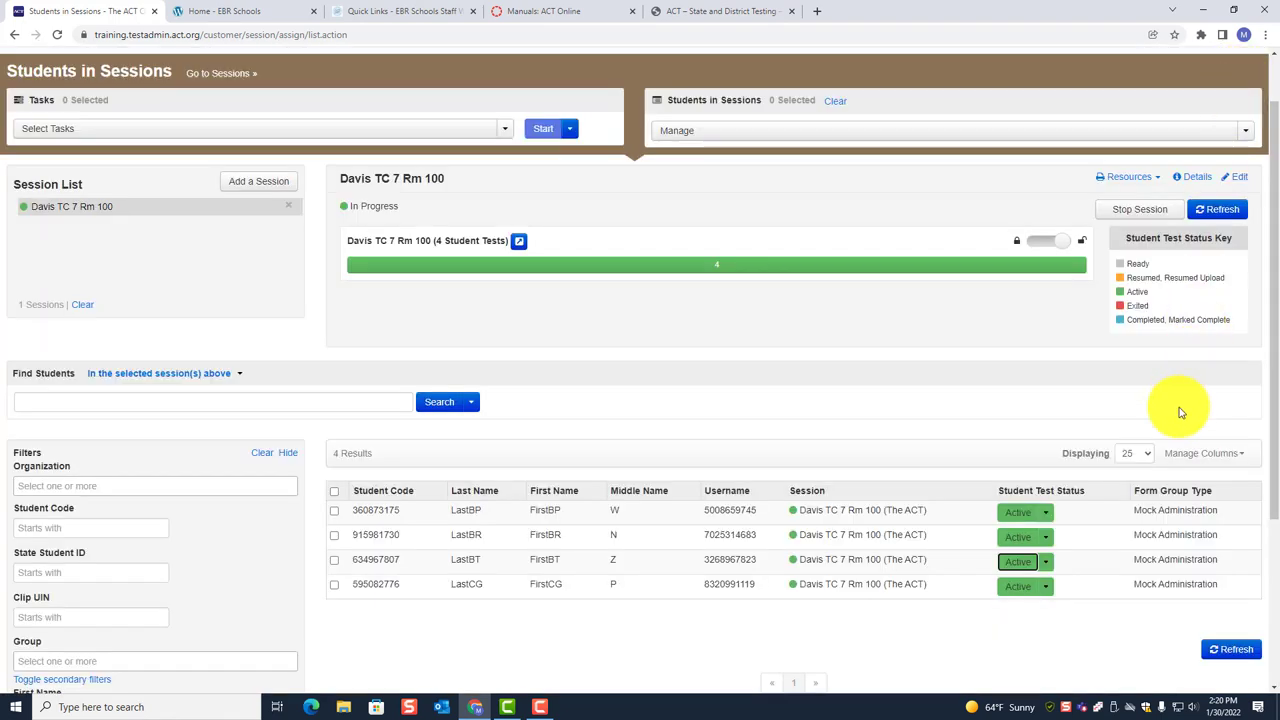
Refresh the Davis TC 7 Rm 100 session statuses, then check the first listed student's progress report and close it.
click(1221, 209)
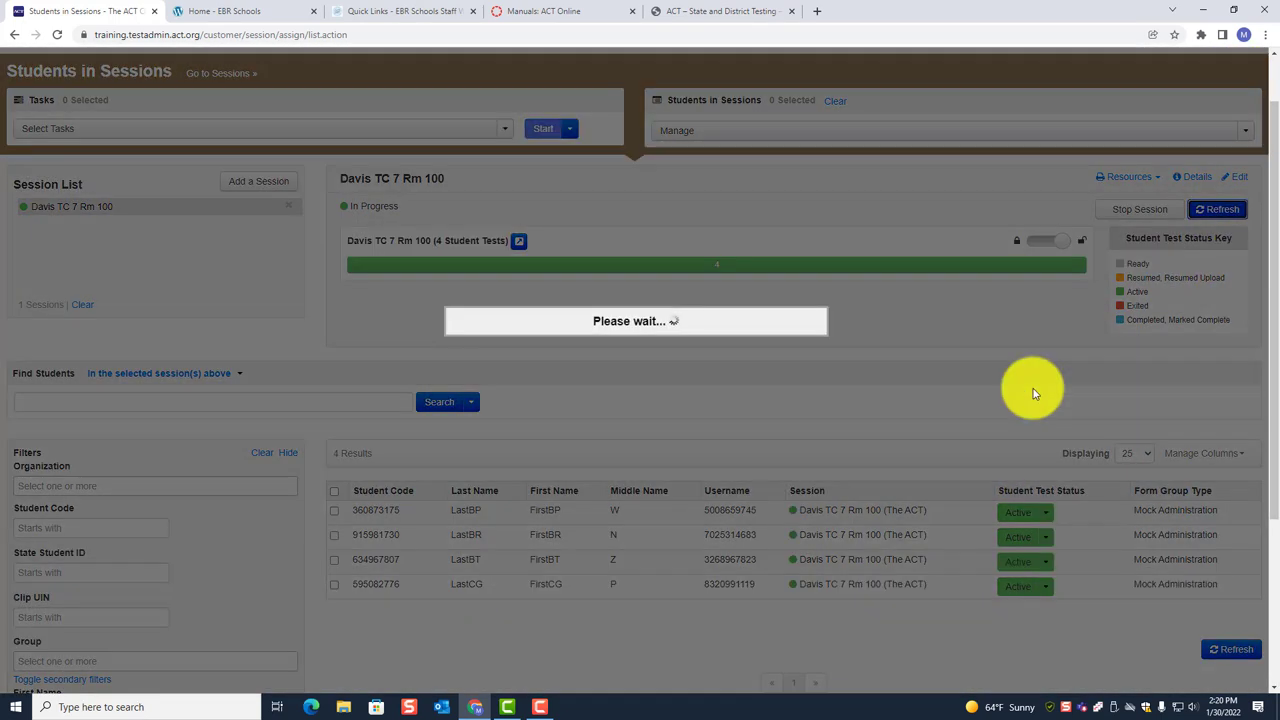
click(1016, 512)
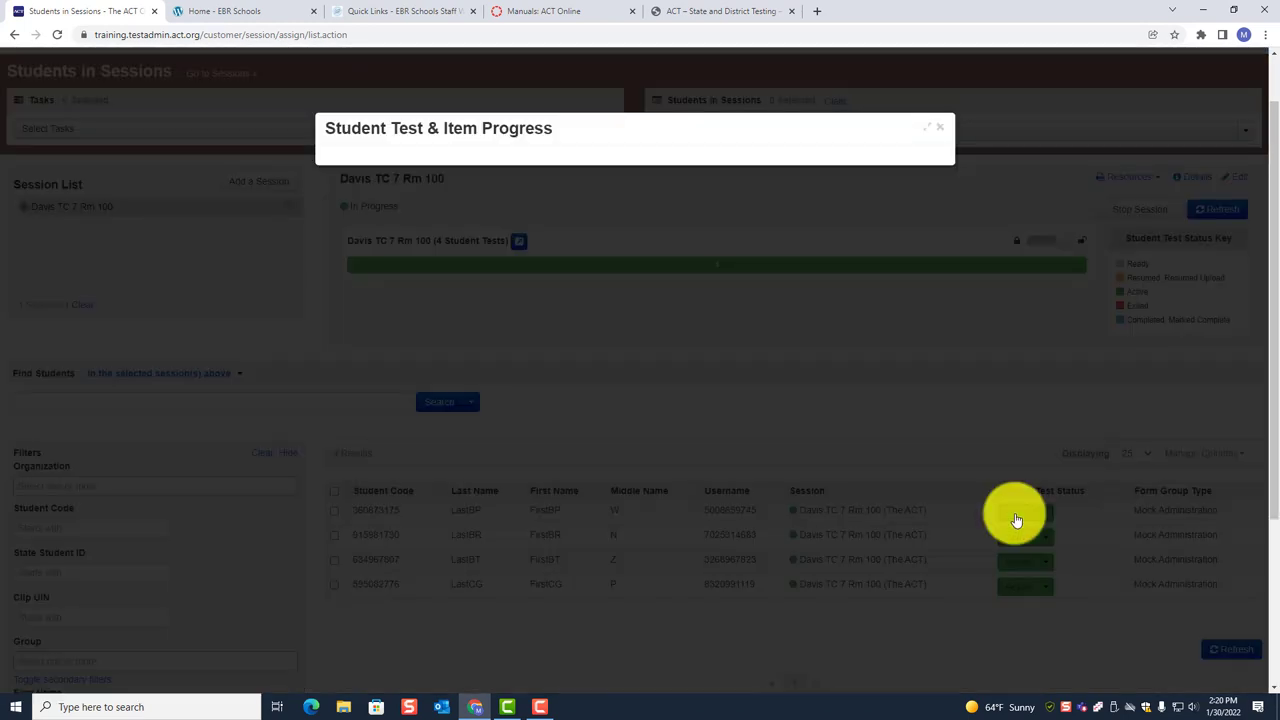
click(941, 131)
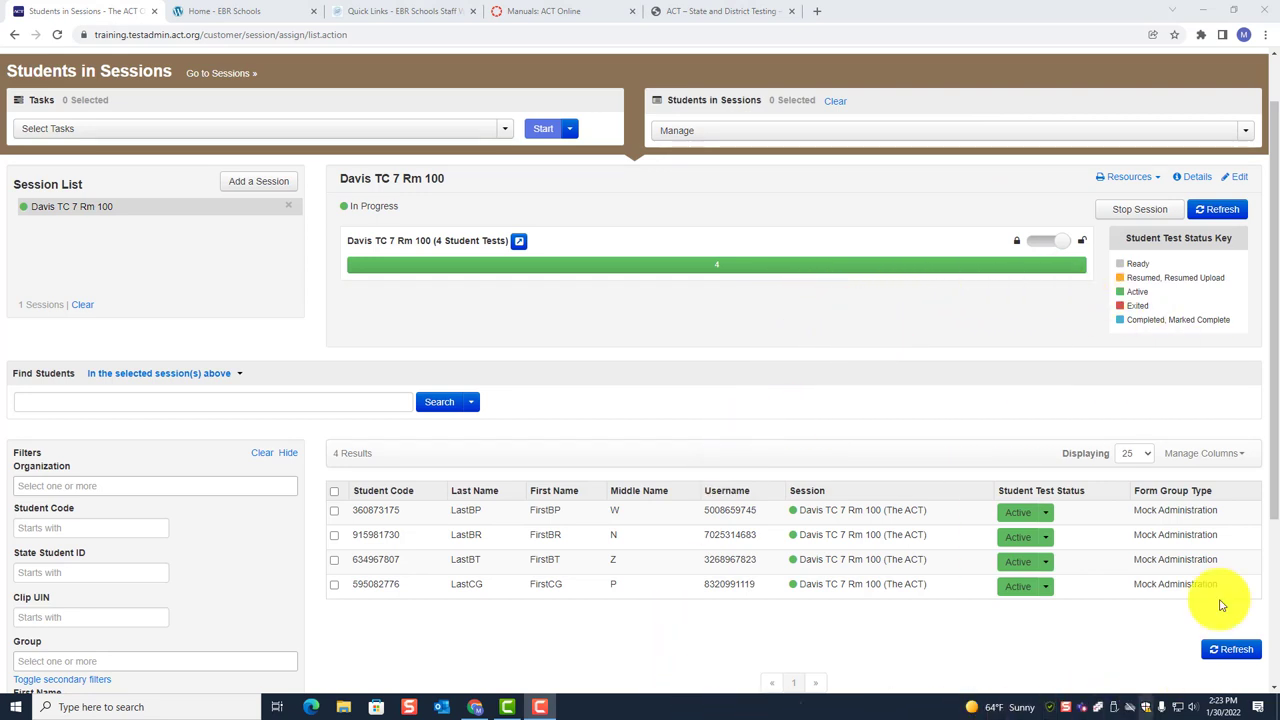
Refresh the session's test statuses, review the first listed student's item-by-item progress in the enlarged report, and close it.
click(1226, 212)
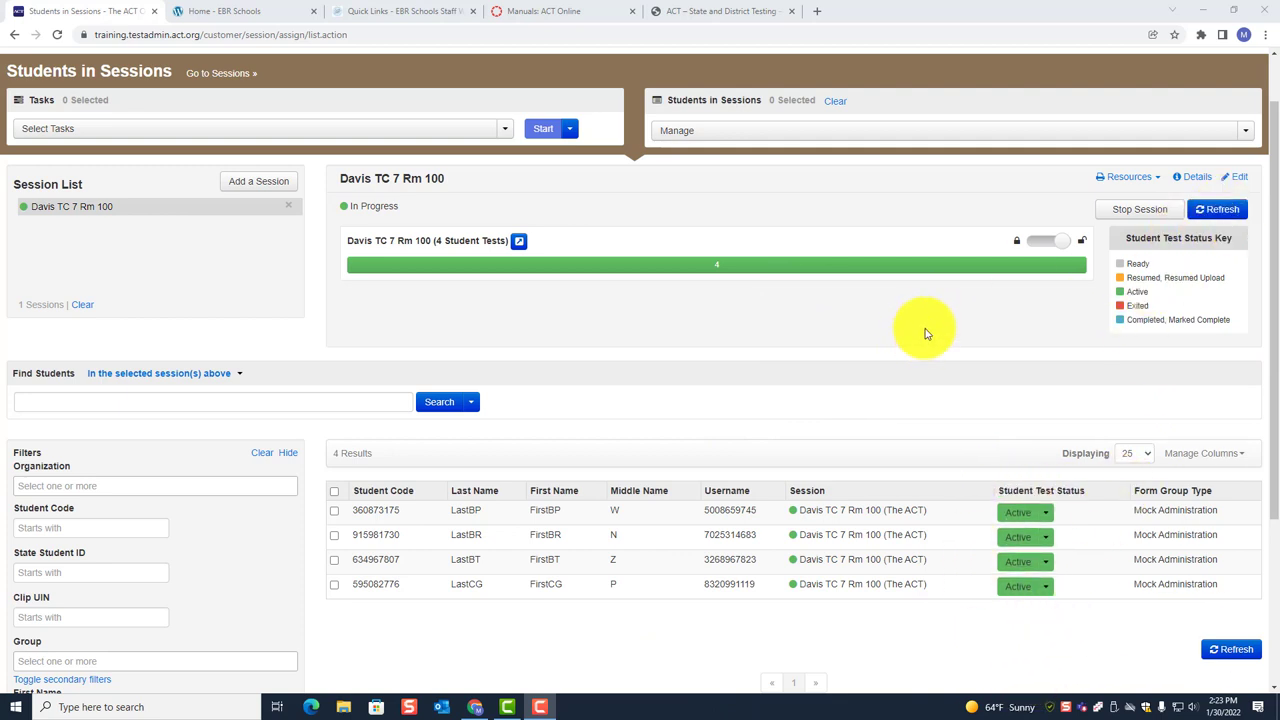
click(1213, 211)
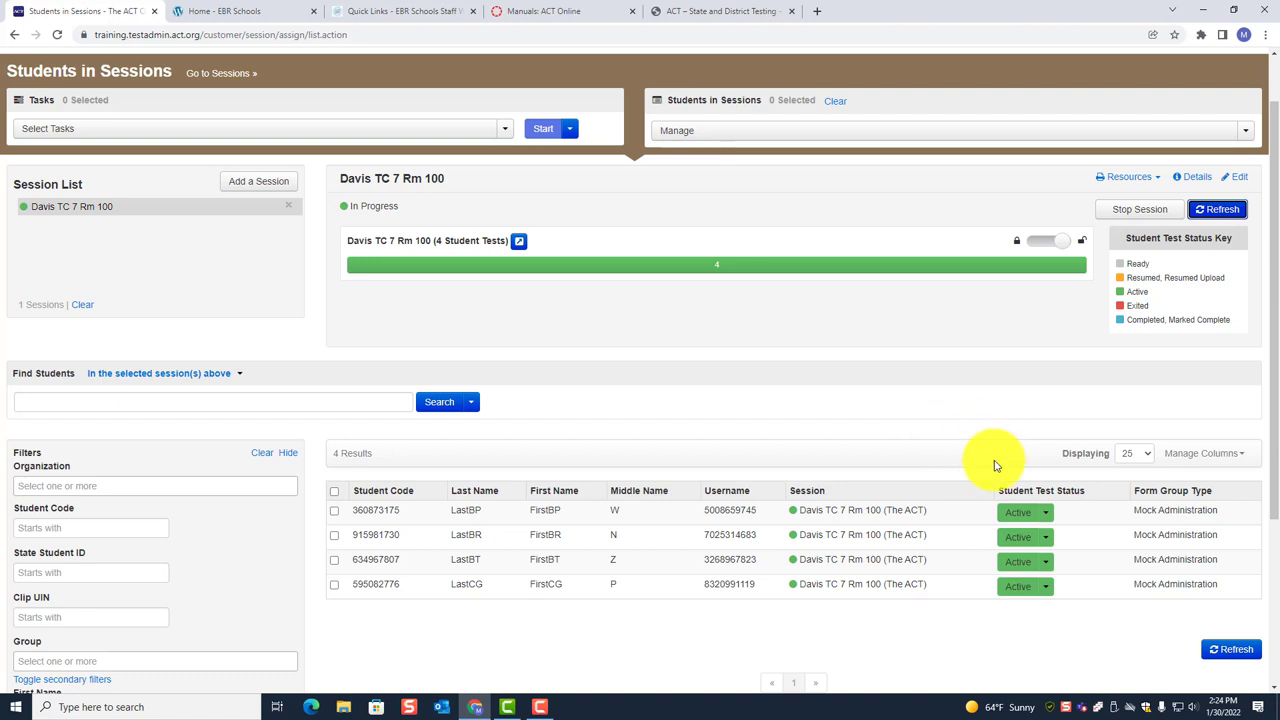
click(1019, 518)
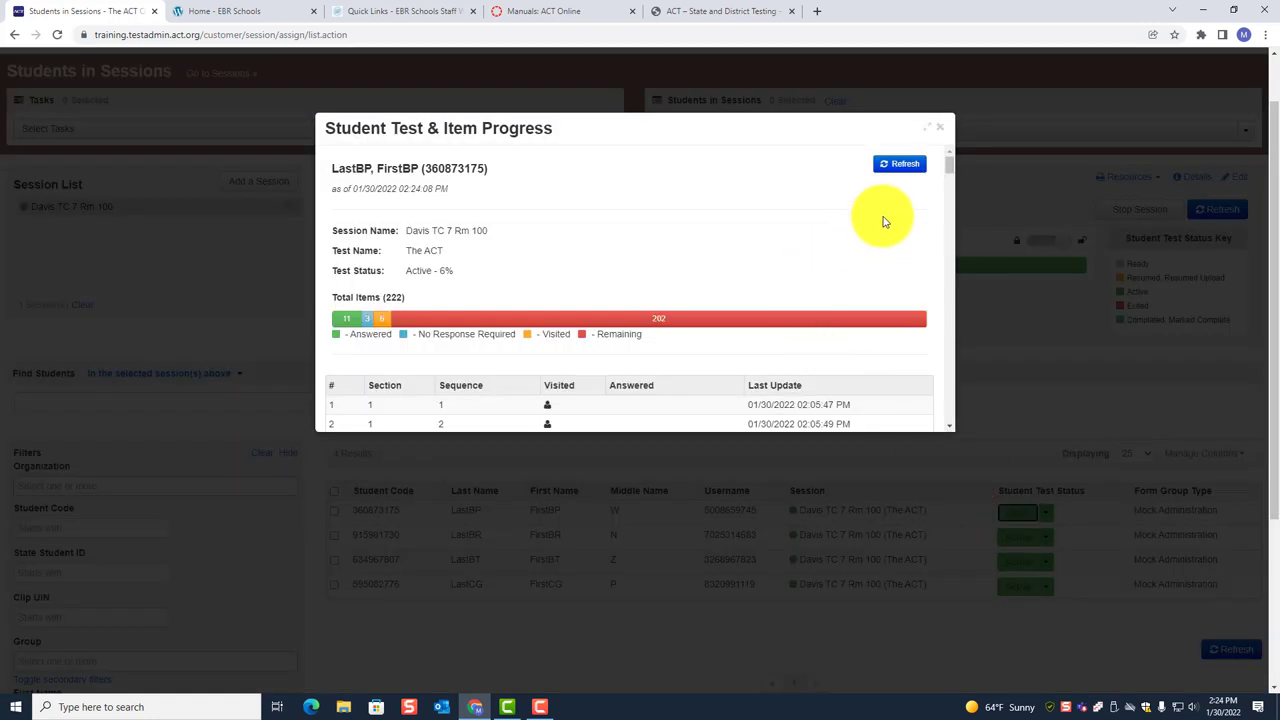
click(930, 131)
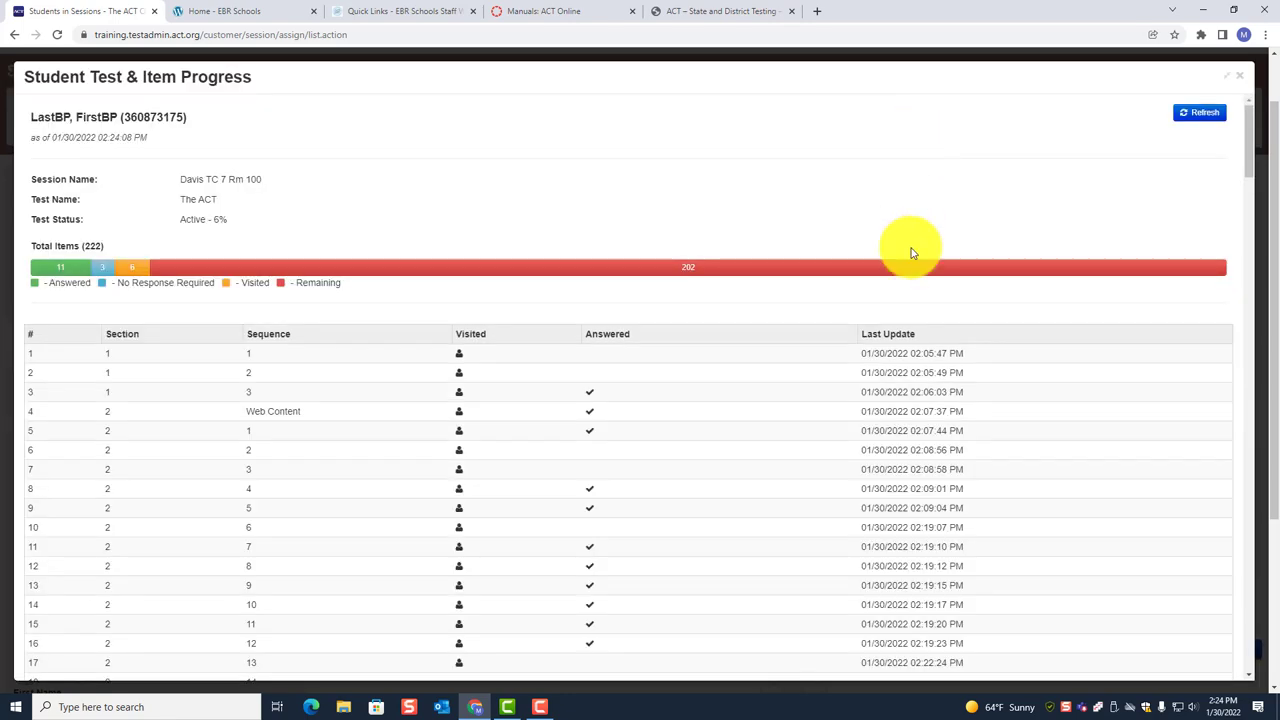
scroll(910, 290, down, 4)
scroll(920, 300, down, 5)
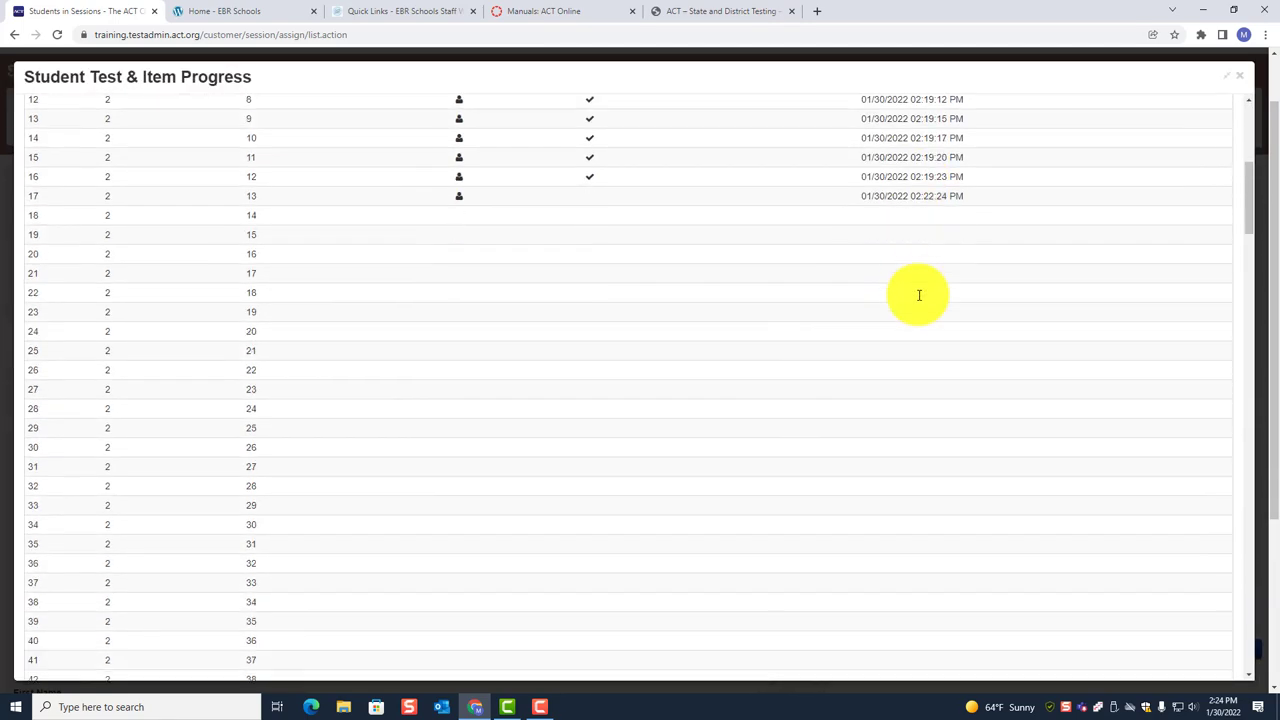
scroll(920, 300, down, 5)
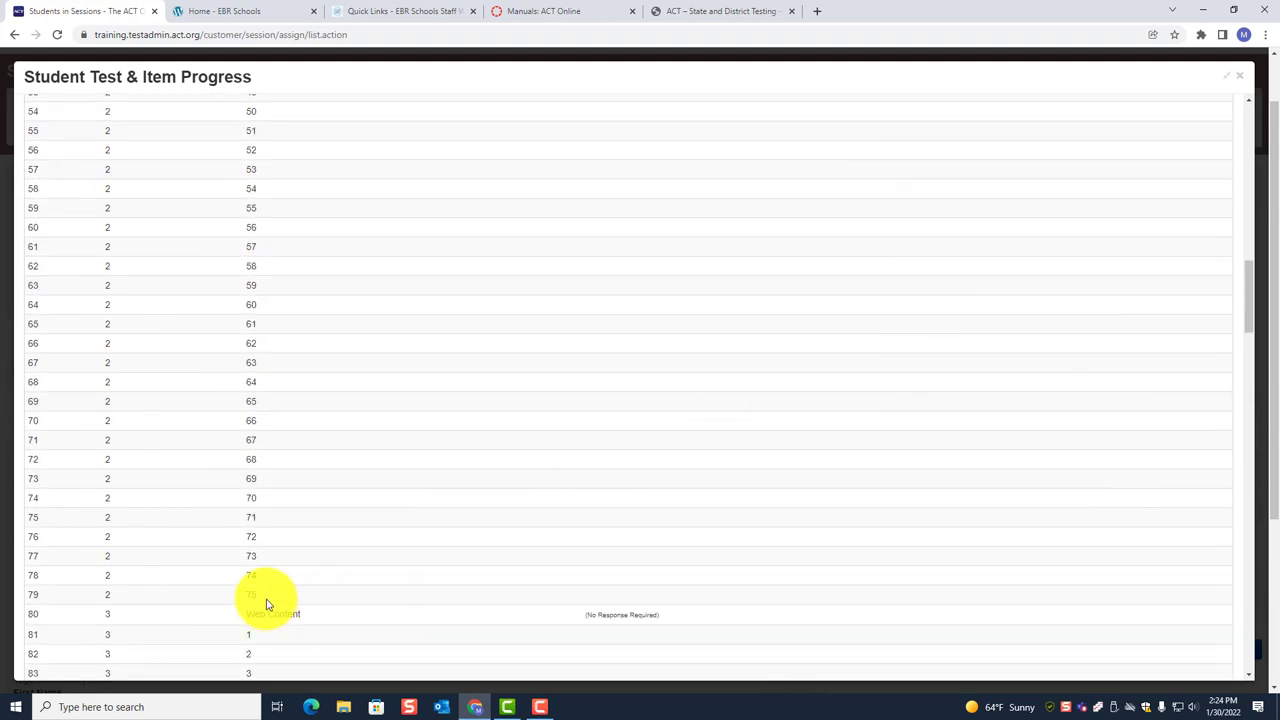
scroll(702, 506, up, 7)
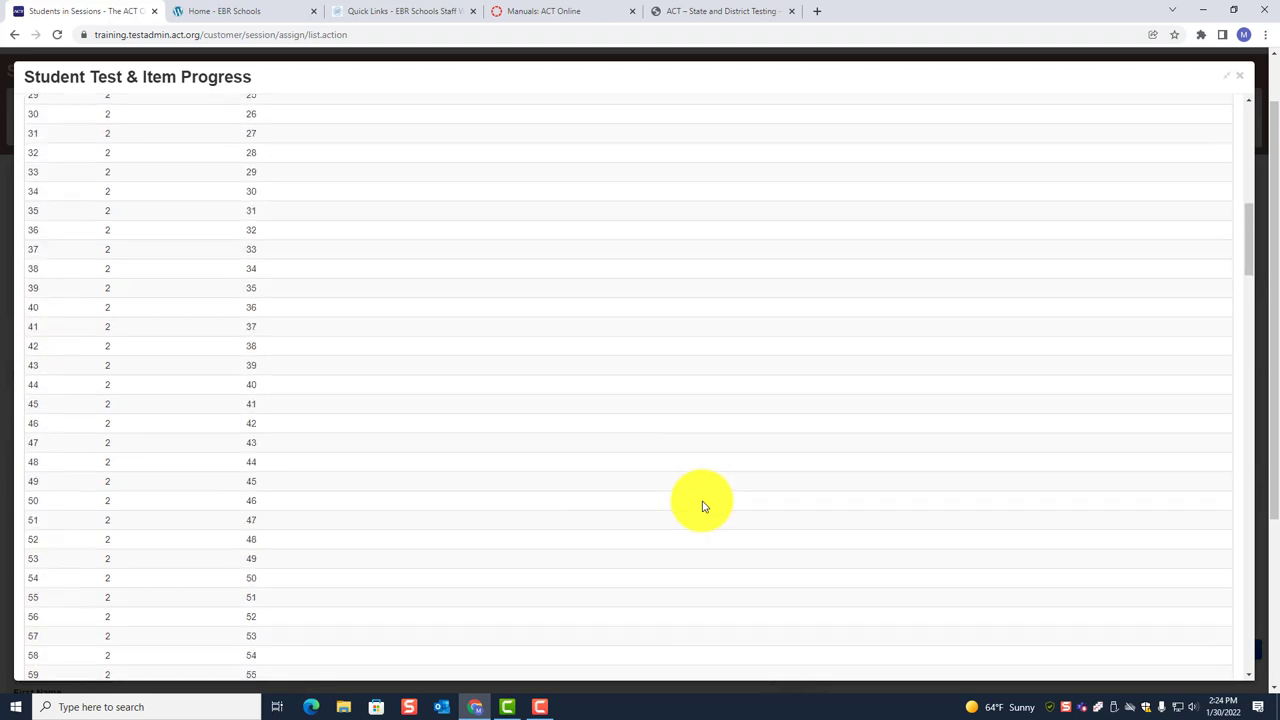
scroll(702, 506, up, 5)
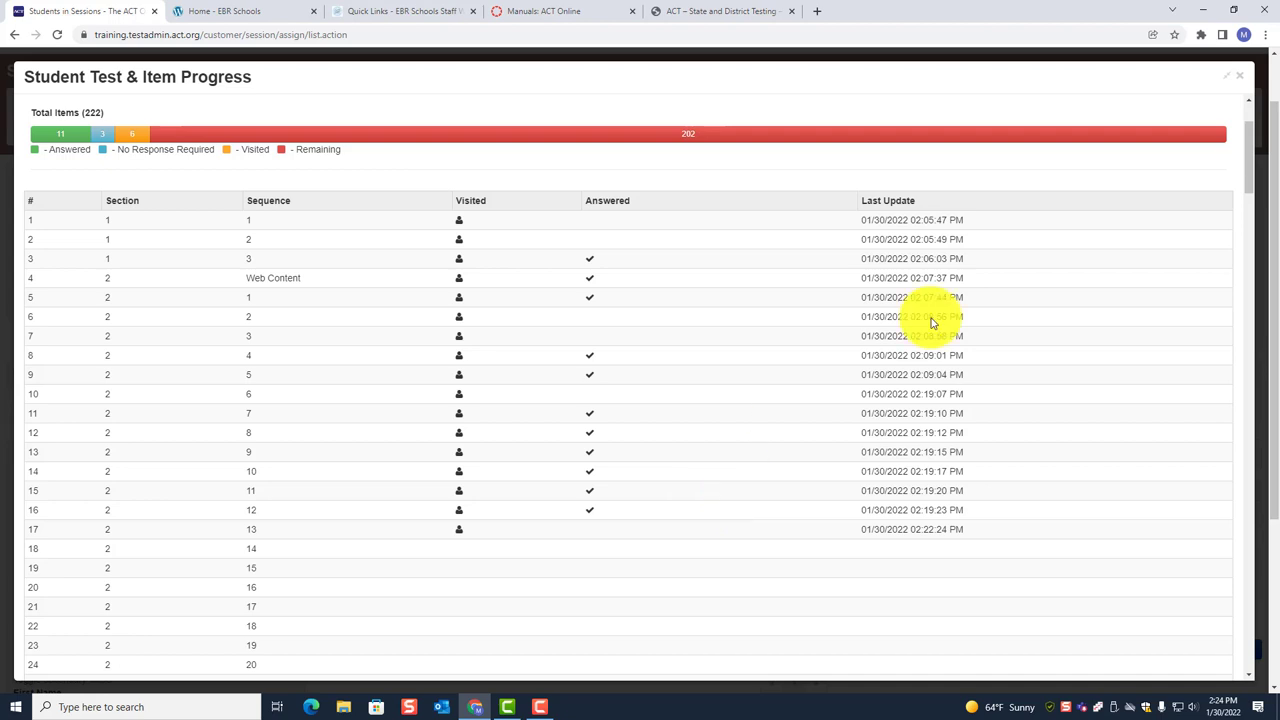
click(1239, 82)
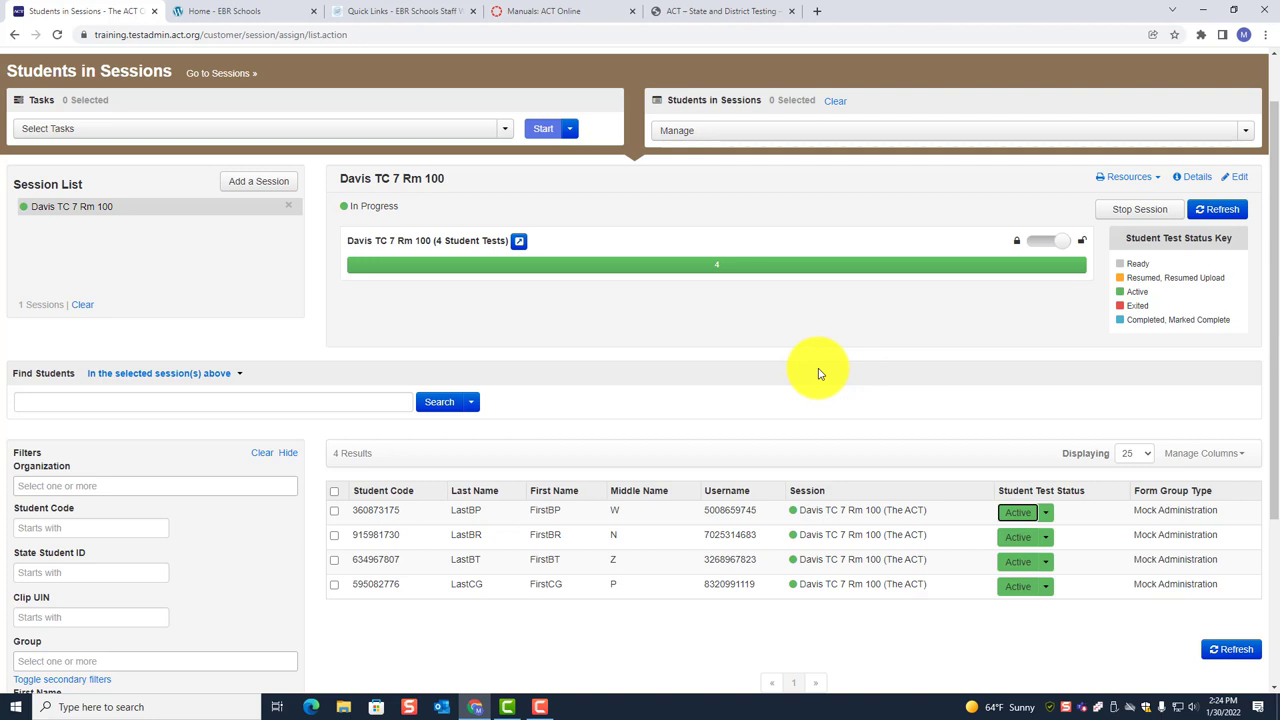
click(1013, 514)
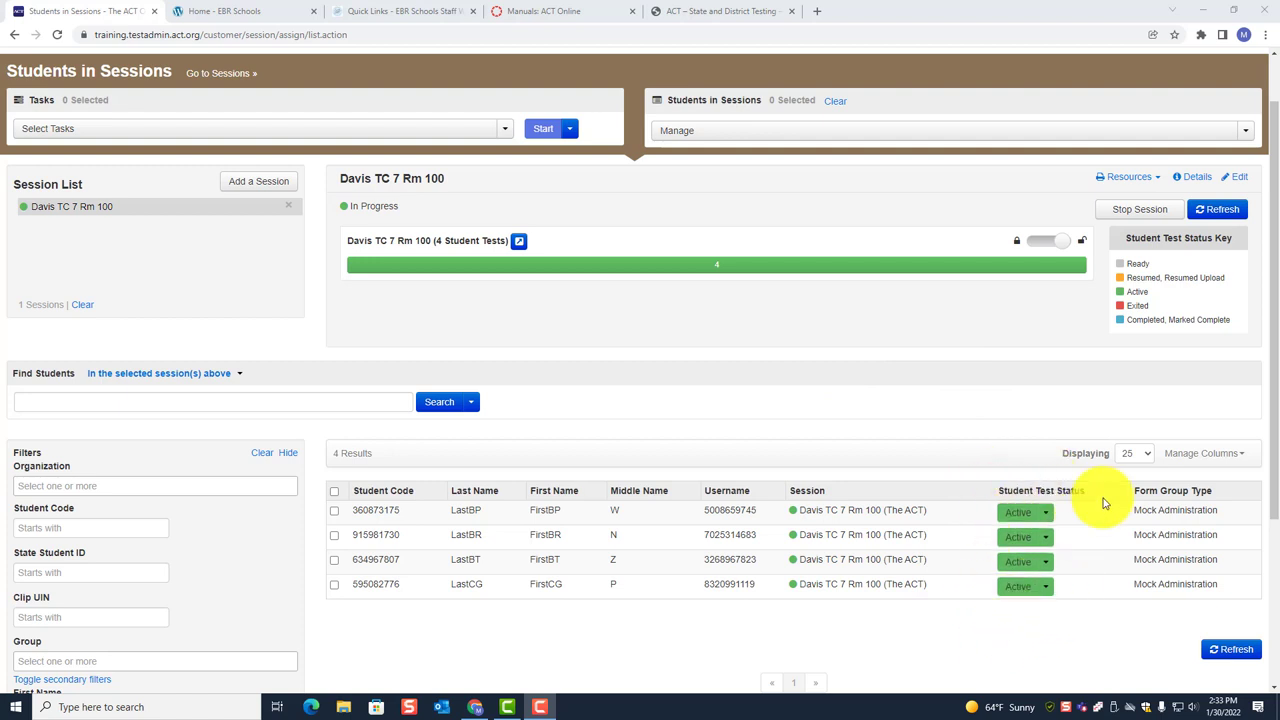
Refresh the session again, check the first listed student's enlarged progress report through the last item of section 5, and close it.
click(1220, 211)
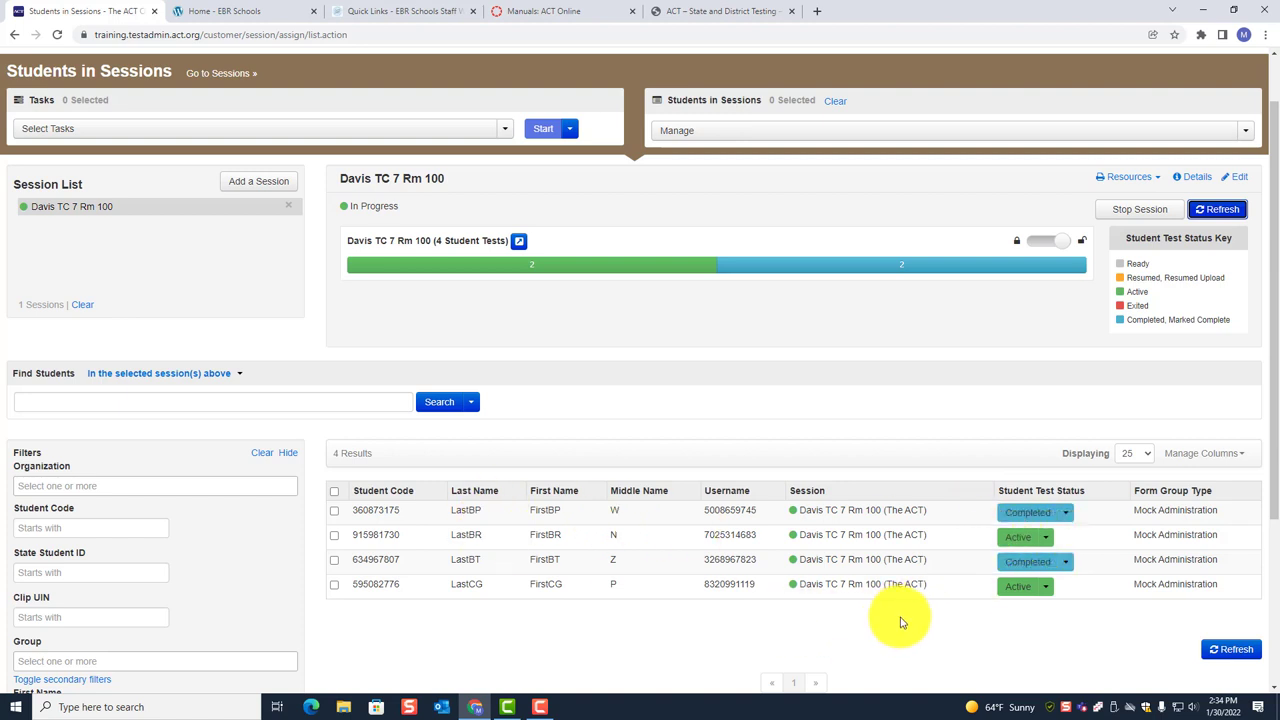
click(1027, 512)
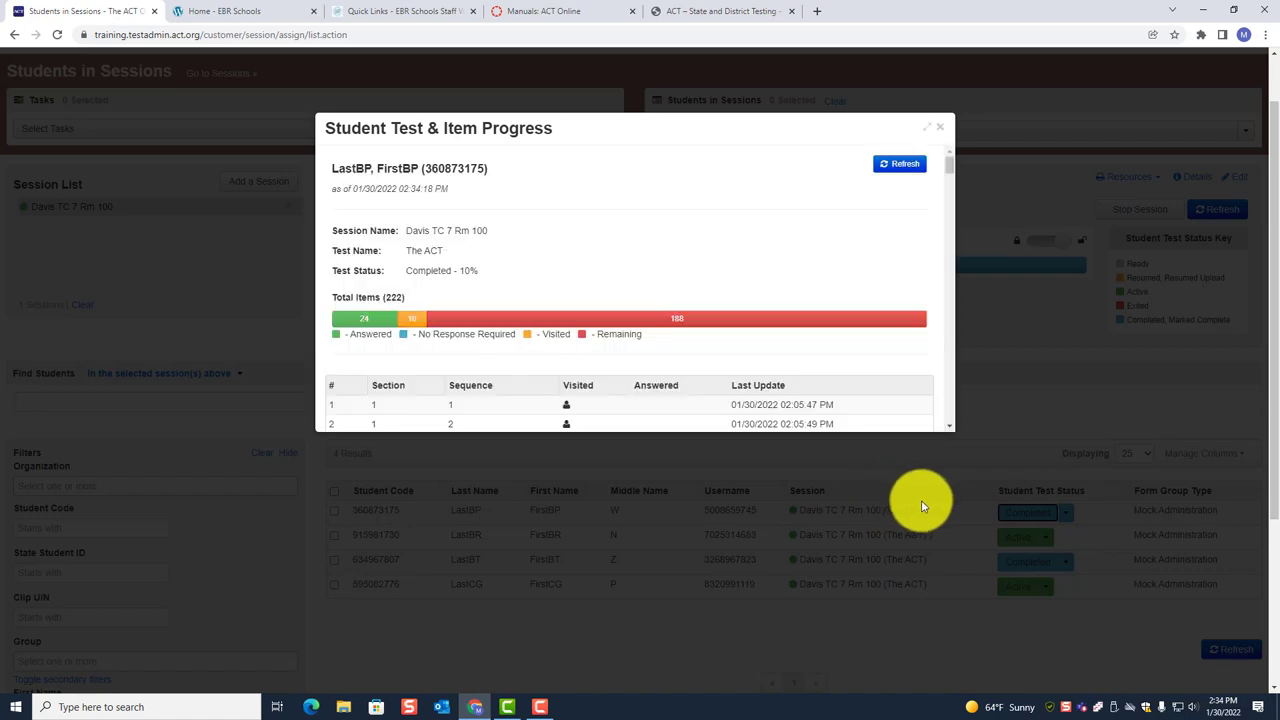
click(926, 135)
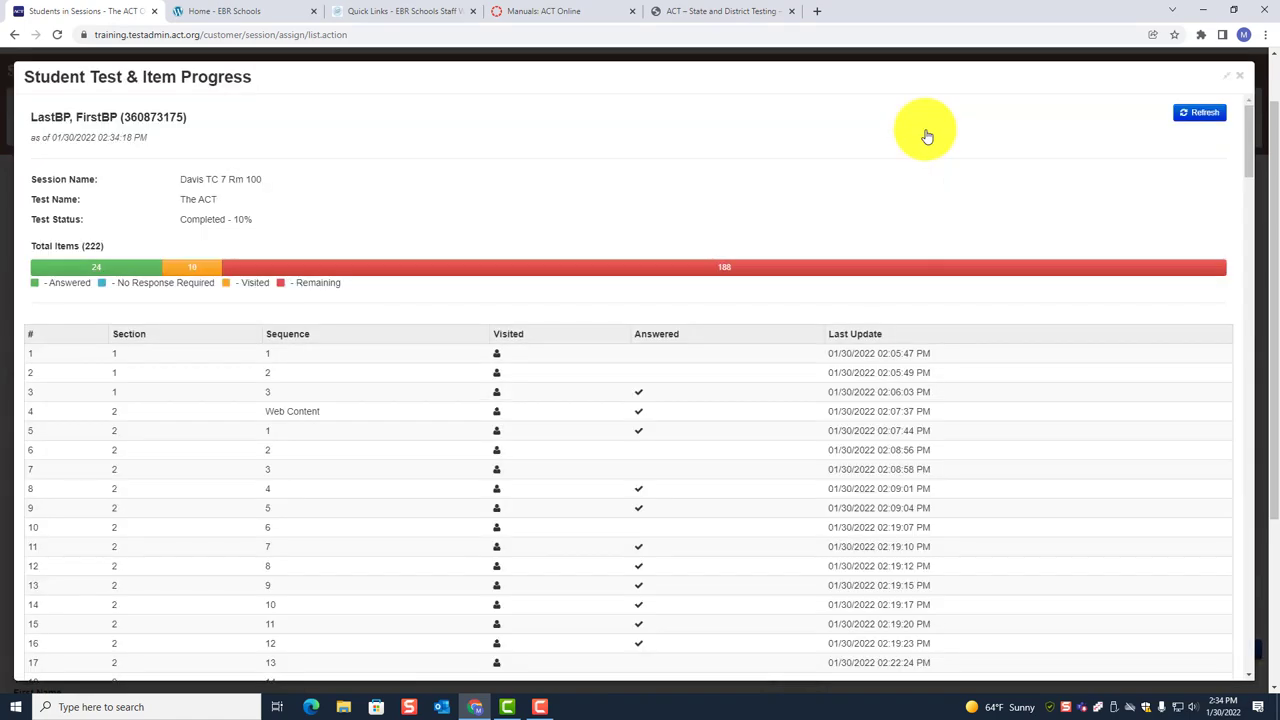
scroll(900, 428, down, 3)
scroll(900, 428, down, 9)
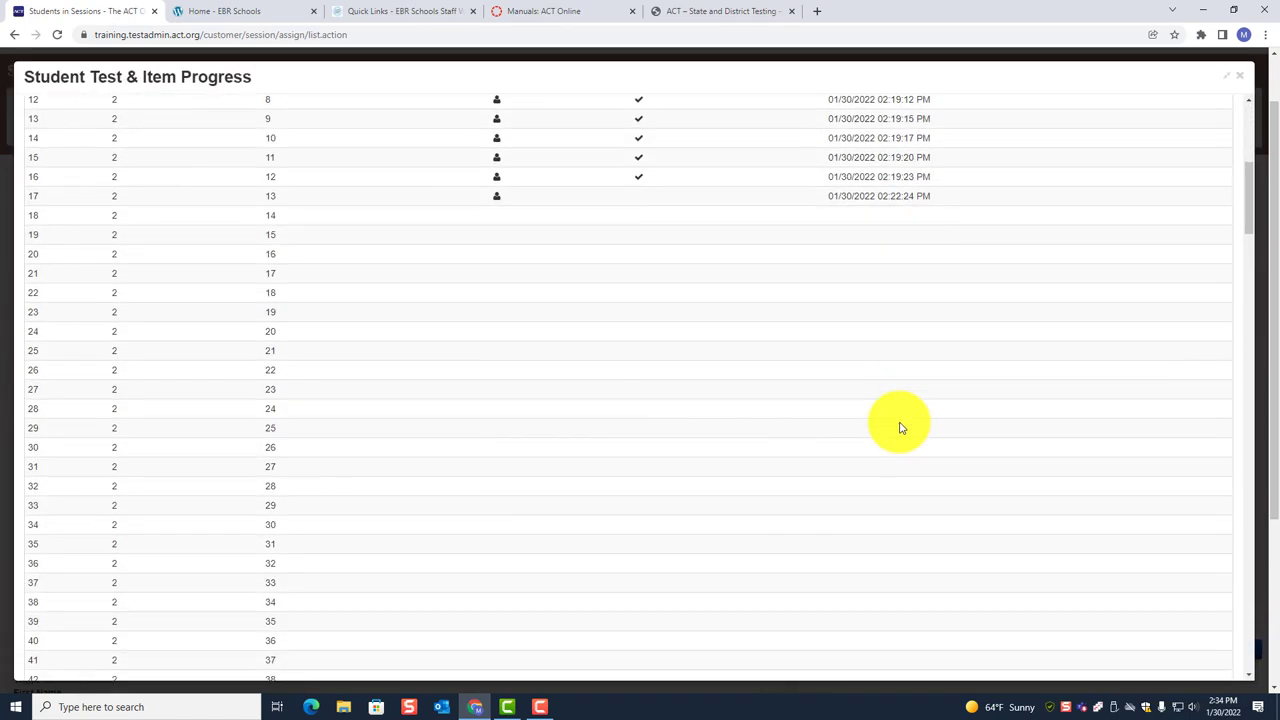
scroll(900, 428, down, 6)
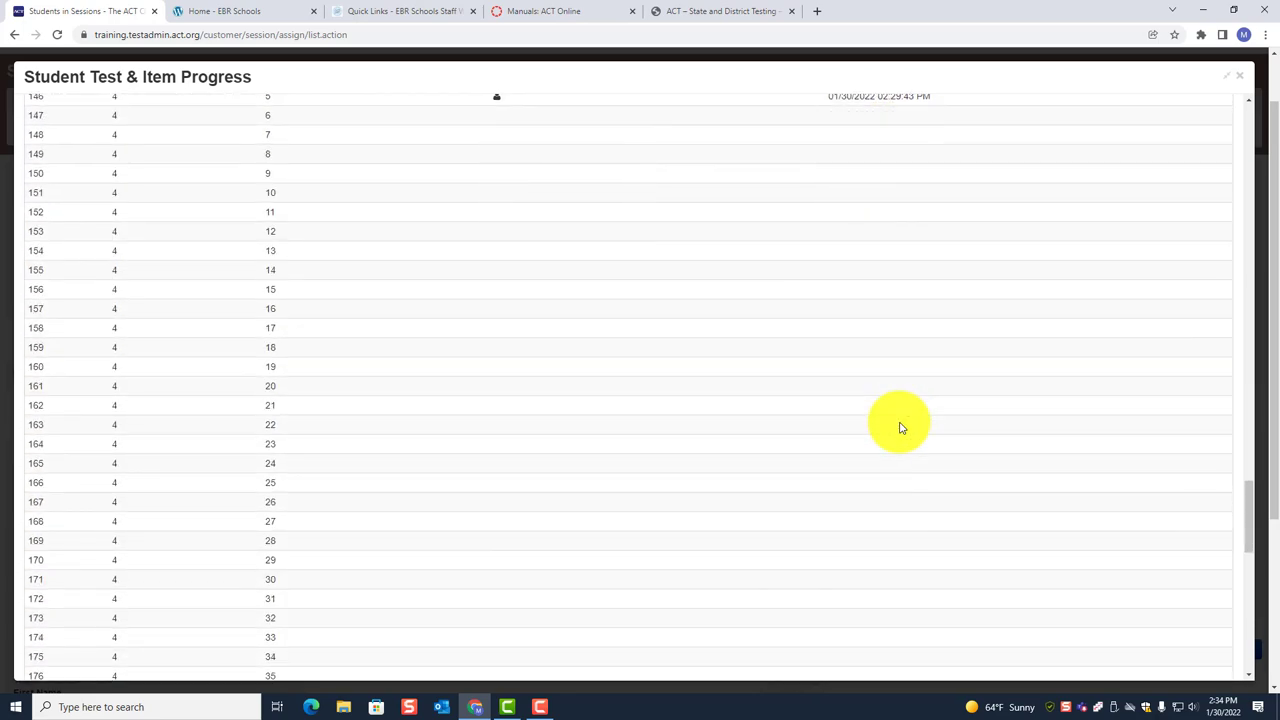
scroll(900, 428, down, 5)
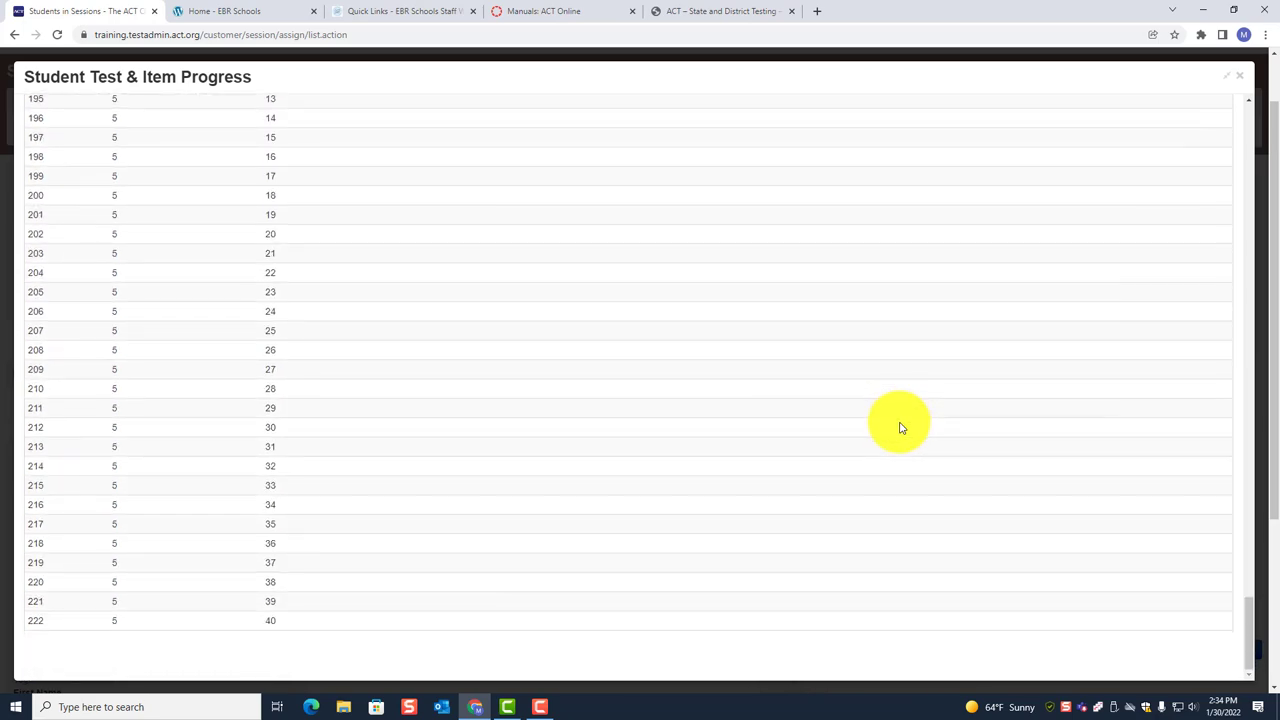
scroll(900, 428, up, 15)
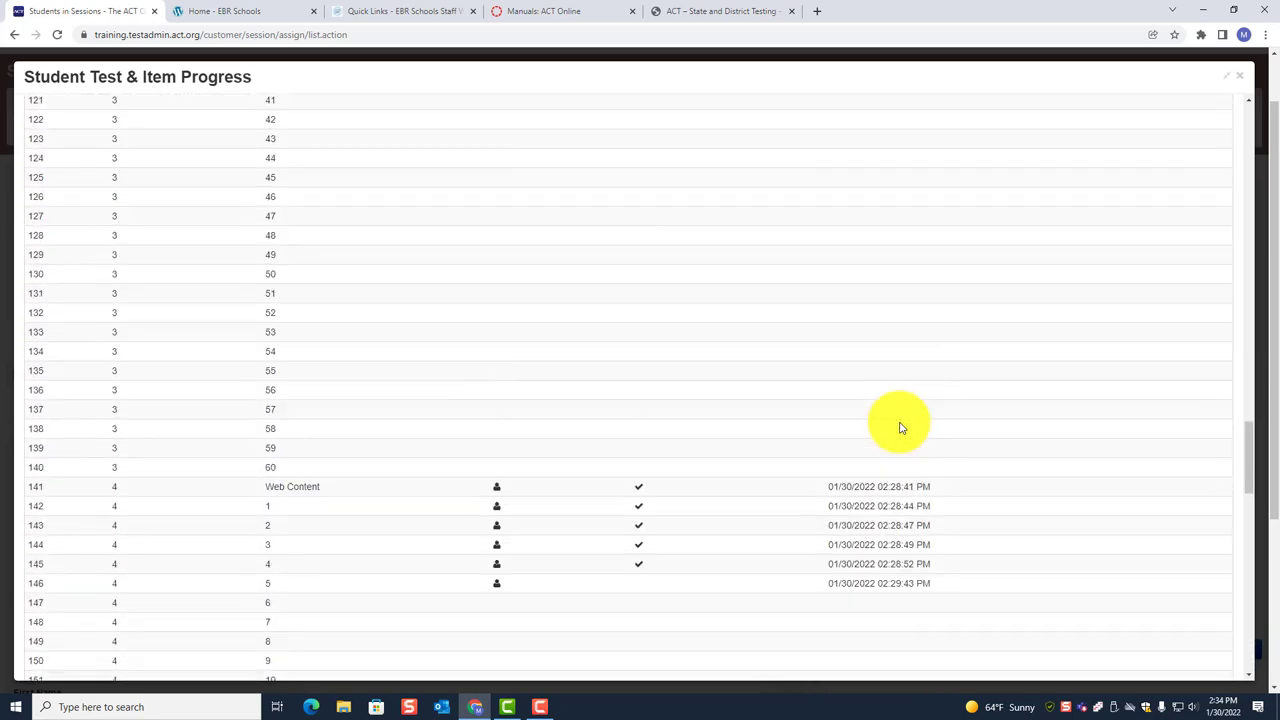
scroll(900, 428, up, 15)
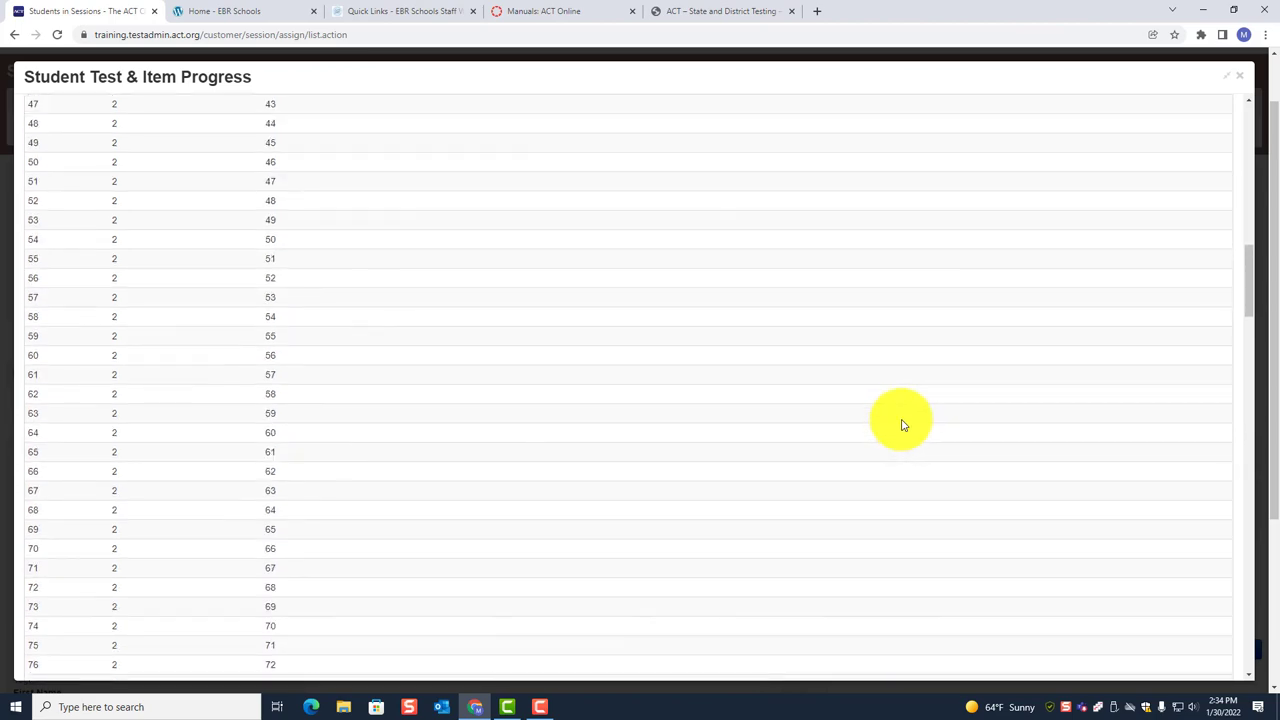
scroll(905, 418, up, 5)
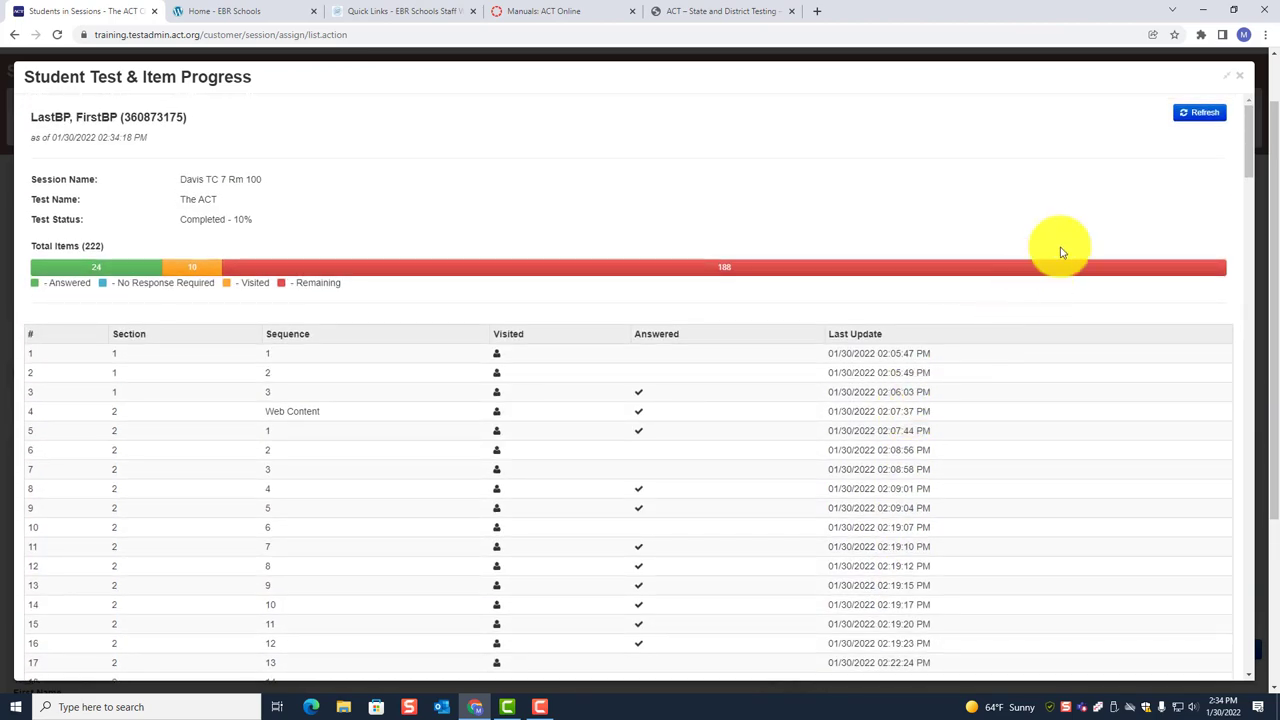
click(1239, 76)
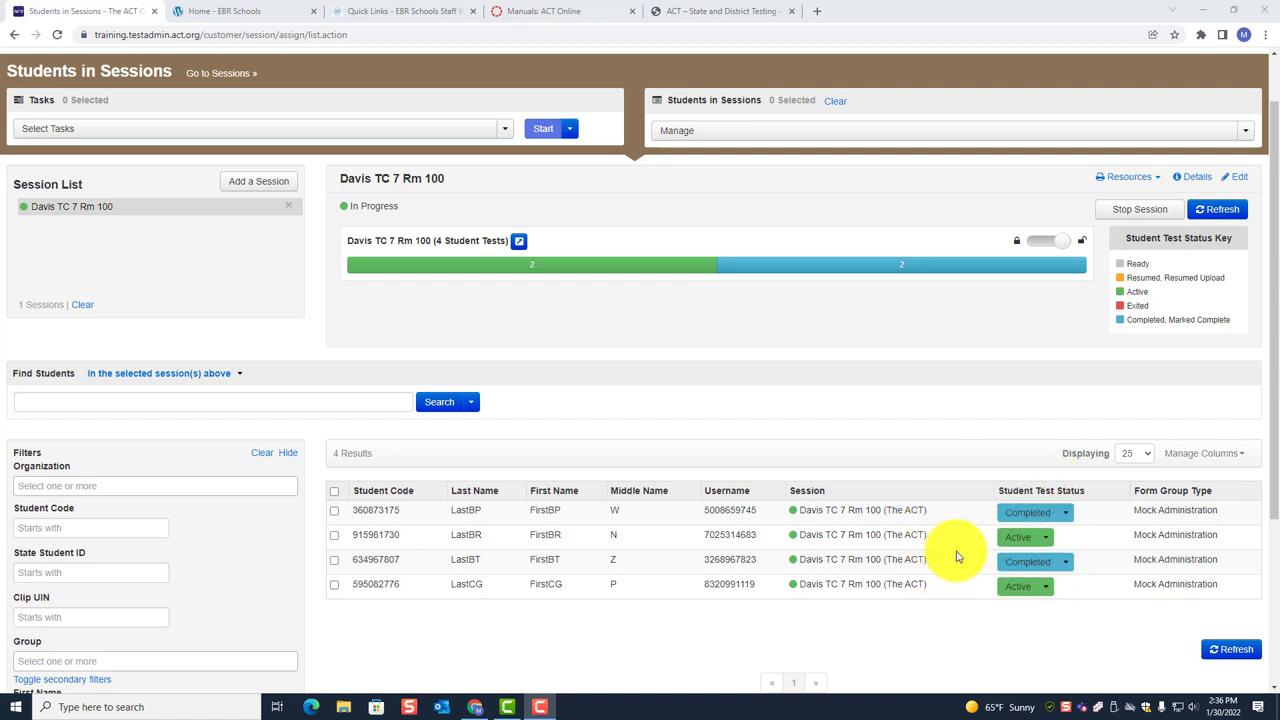
Refresh the session statuses, examine the fourth listed student's visited and answered items across all sections in the enlarged report, and close it.
click(1218, 210)
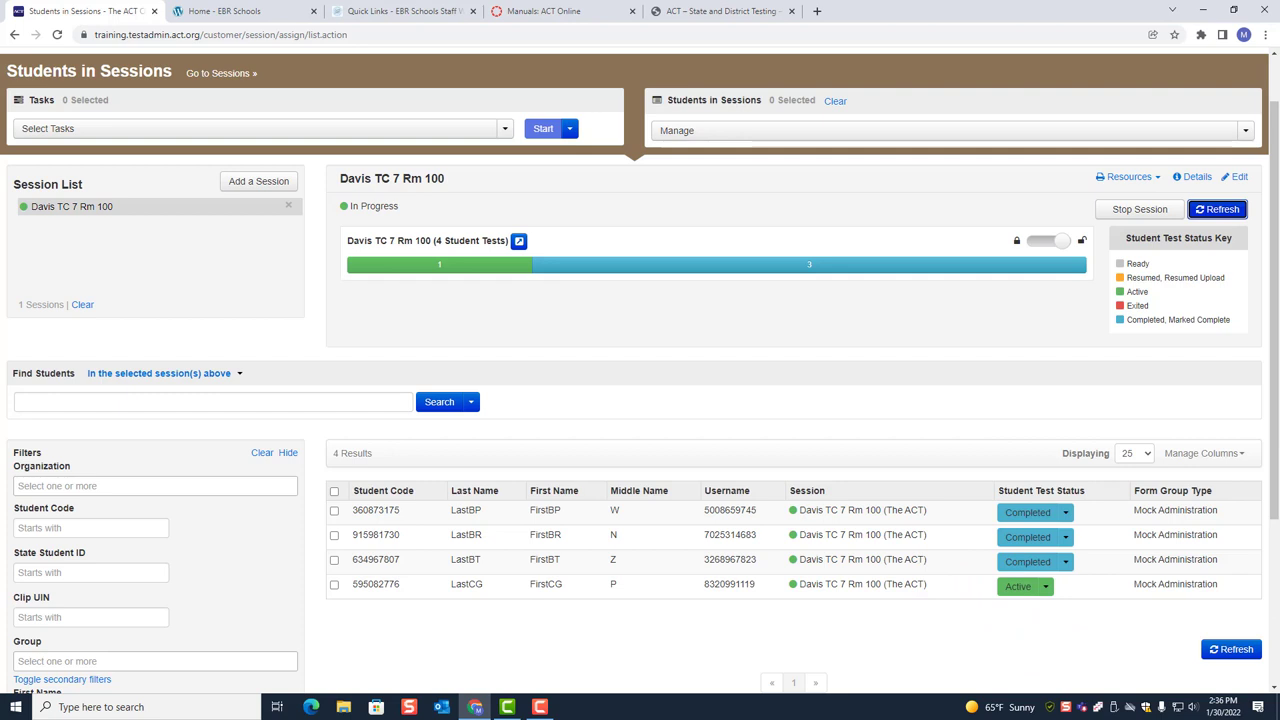
click(1023, 589)
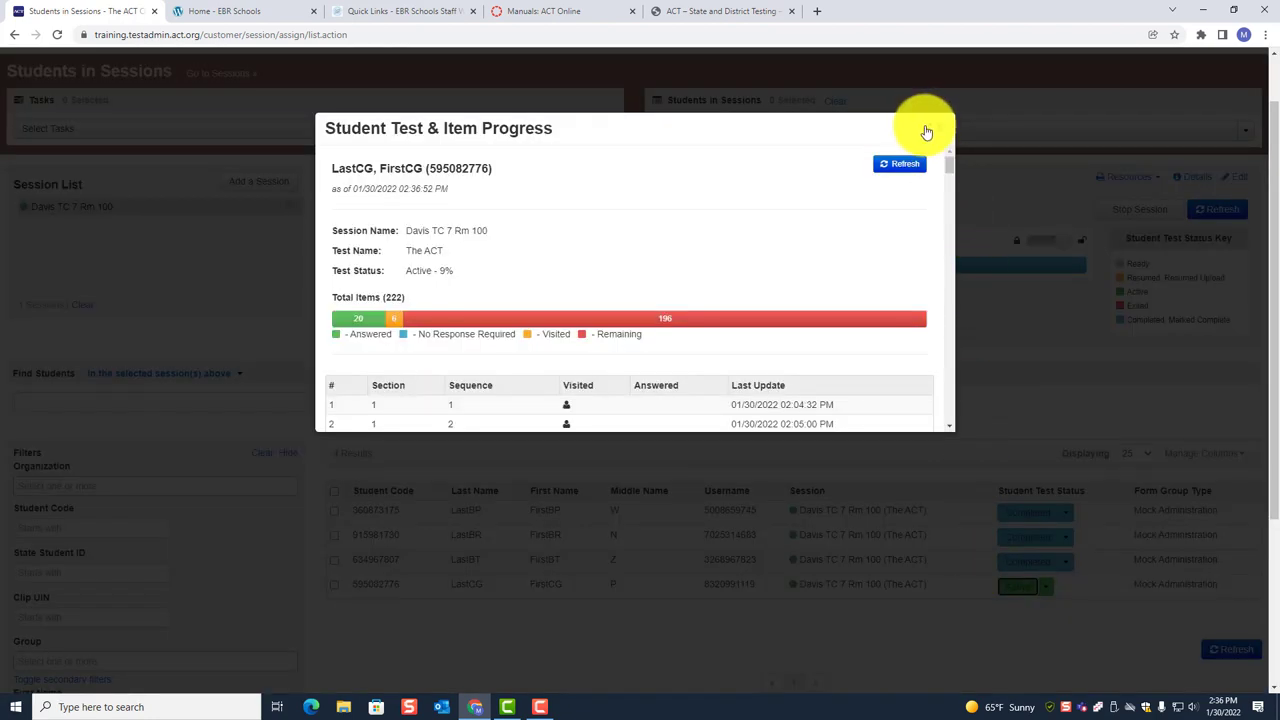
click(927, 132)
scroll(700, 500, down, 1)
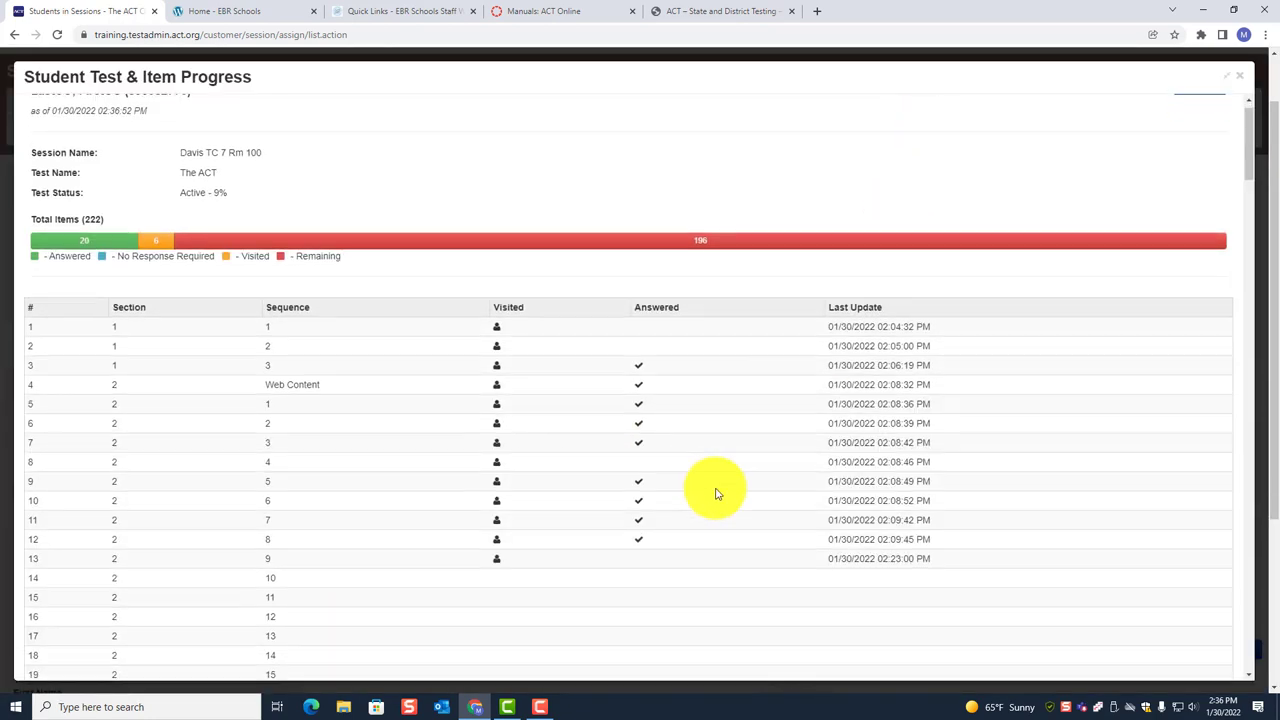
scroll(716, 493, down, 7)
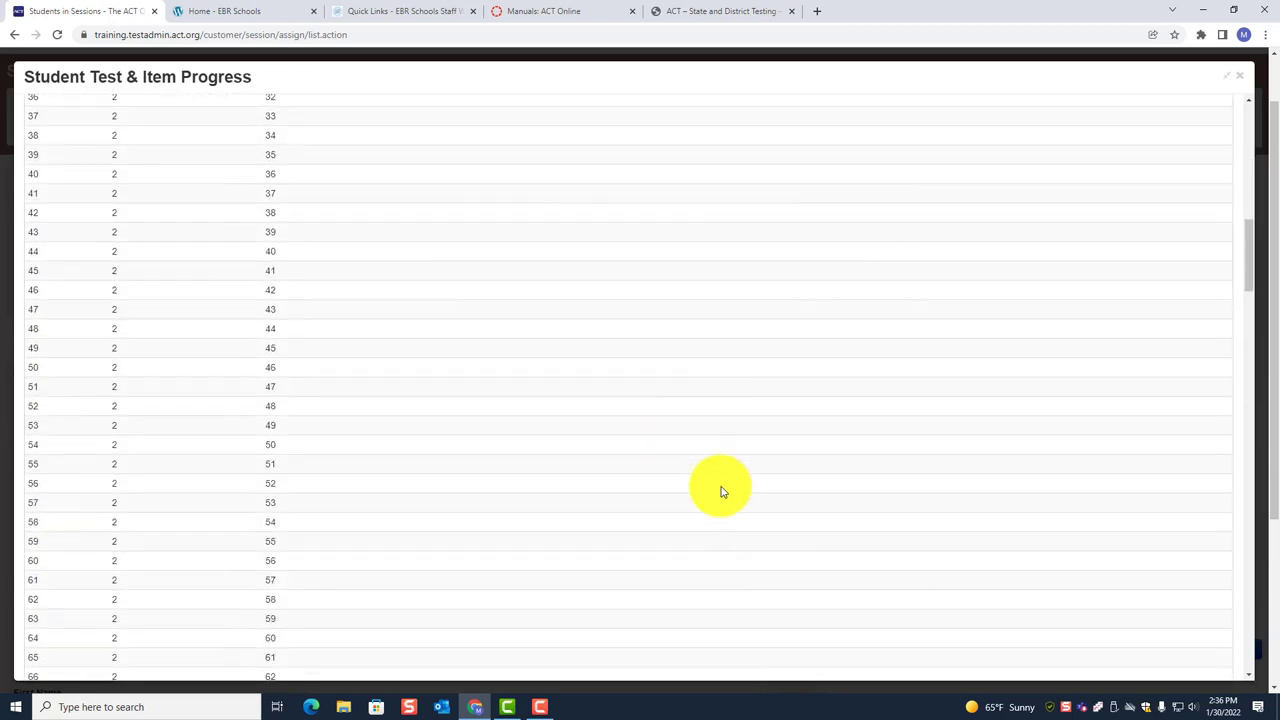
drag(1249, 234, 1236, 594)
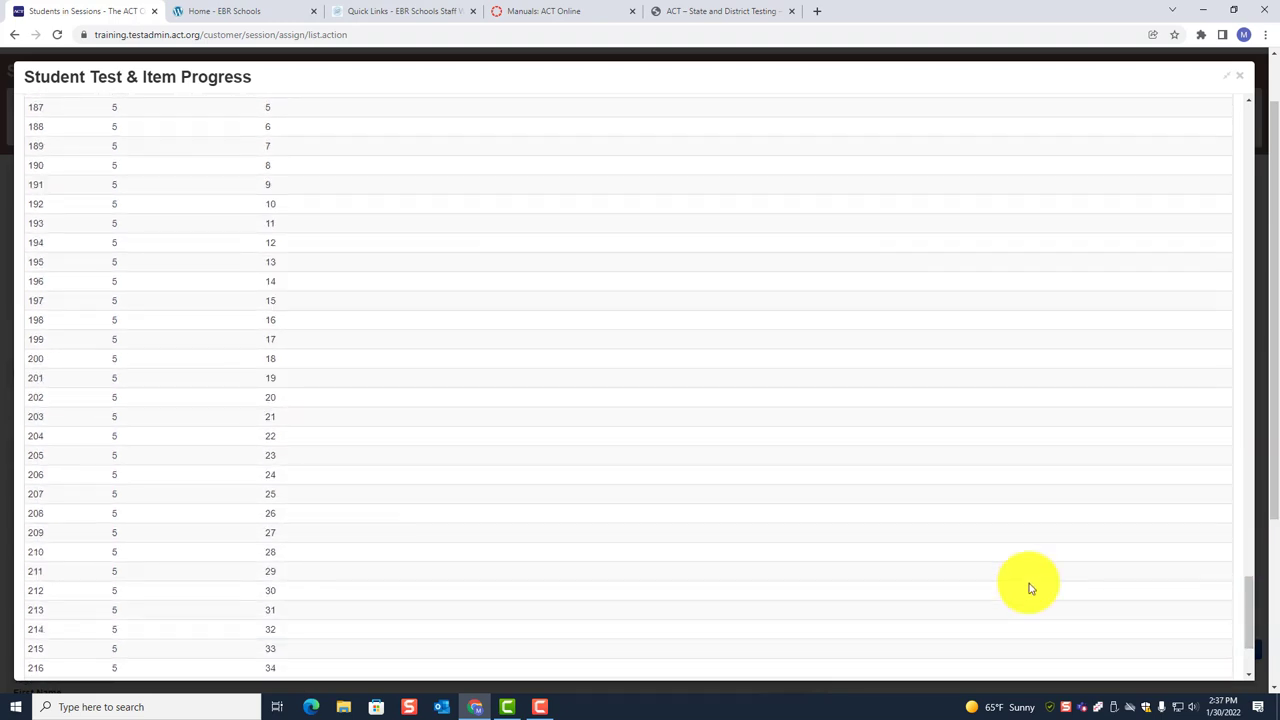
scroll(709, 440, down, 3)
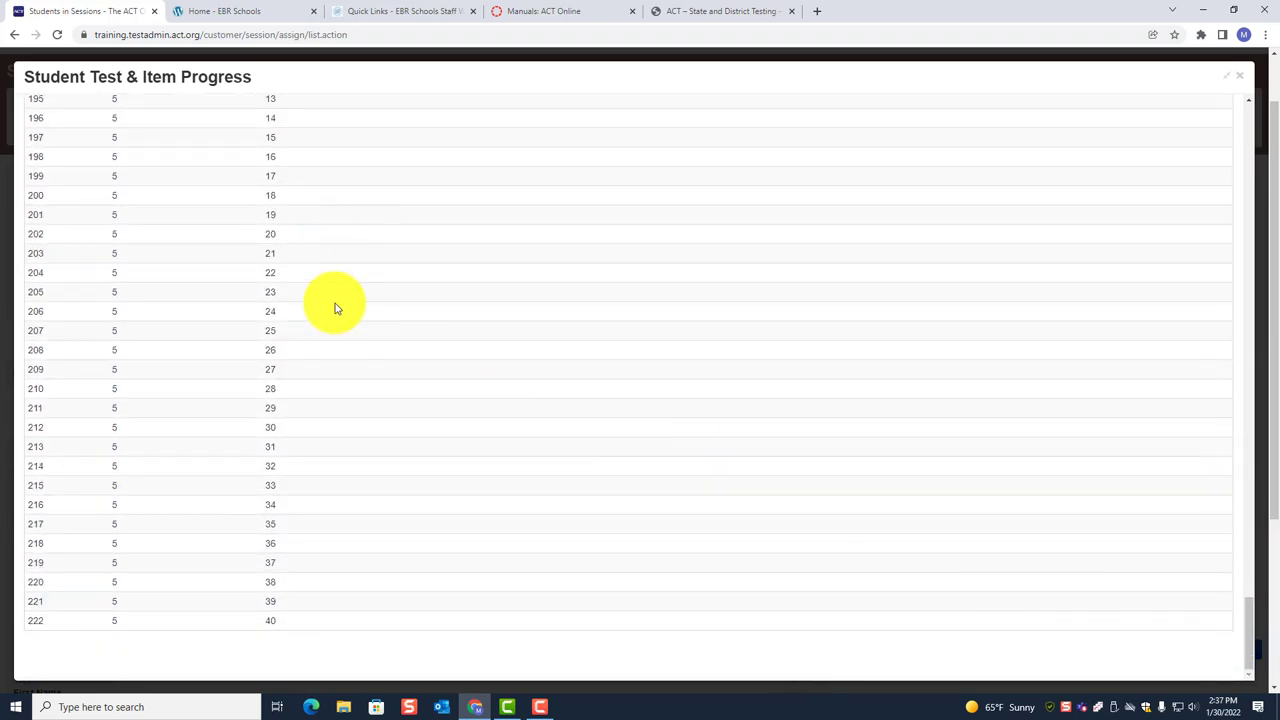
scroll(760, 325, up, 2)
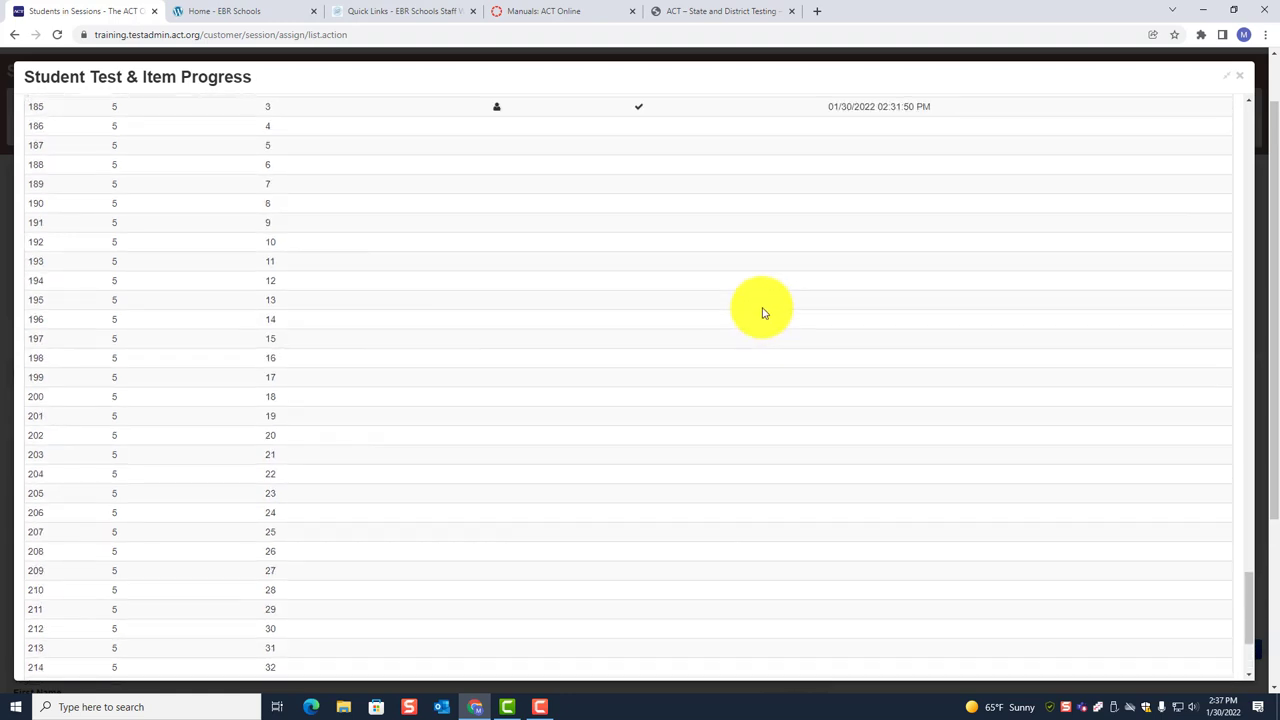
scroll(762, 313, up, 2)
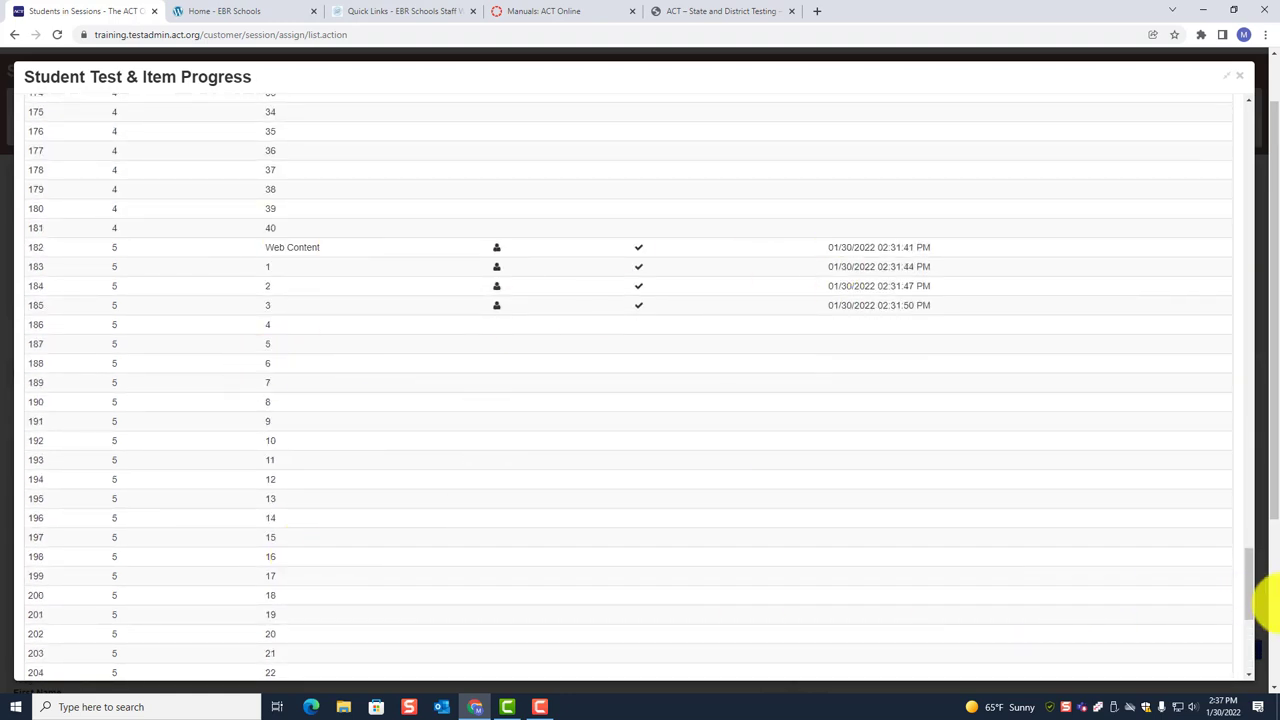
drag(1251, 583, 1252, 165)
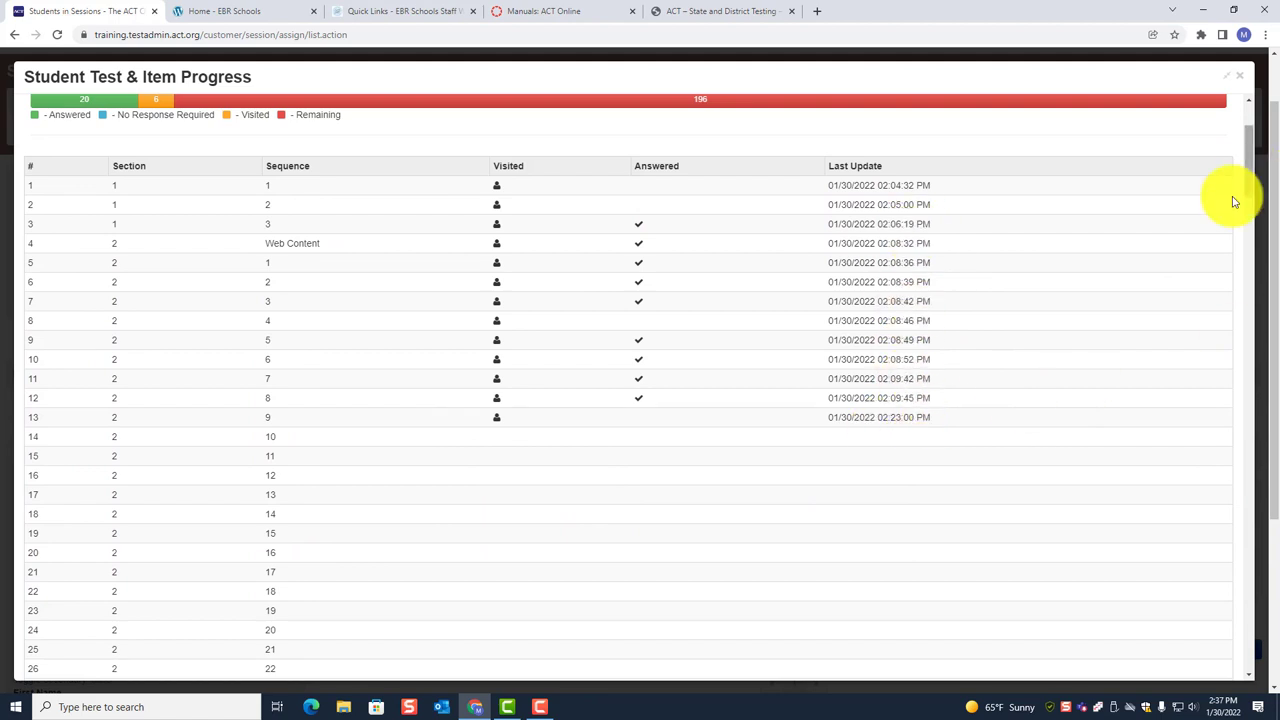
click(1239, 76)
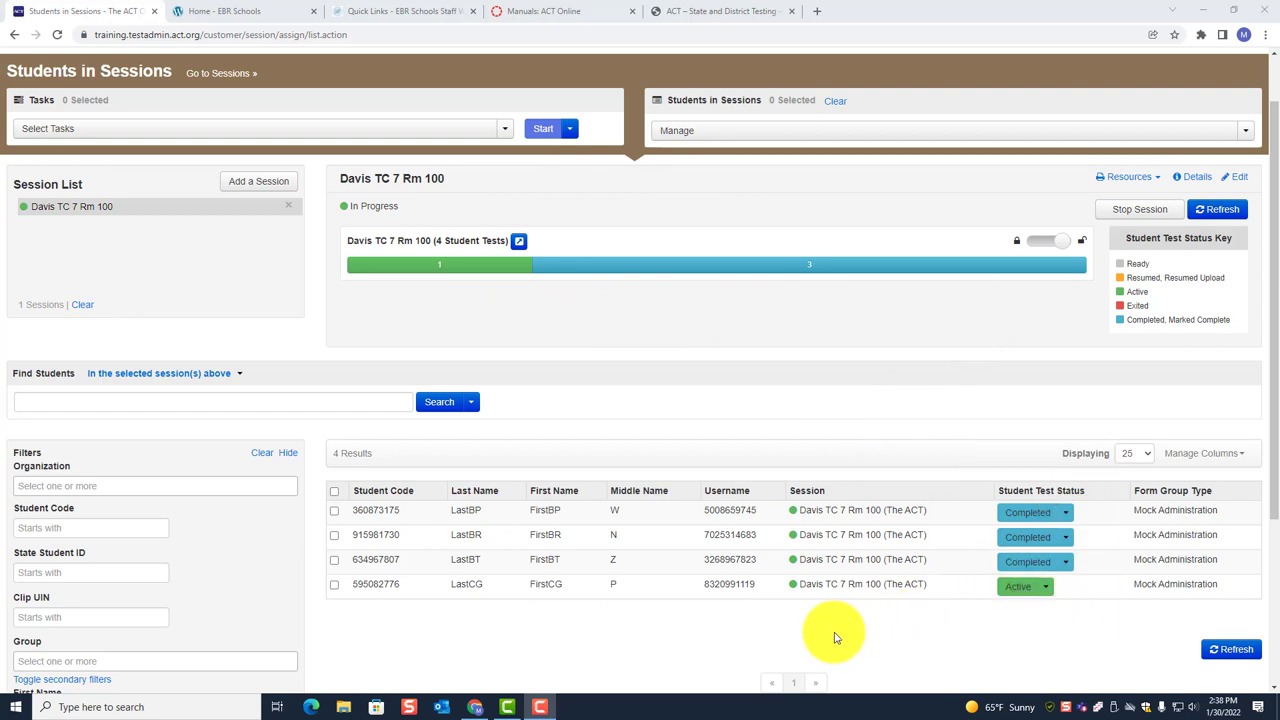
Refresh the student test statuses and stop the Davis TC 7 Rm 100 session.
click(1213, 212)
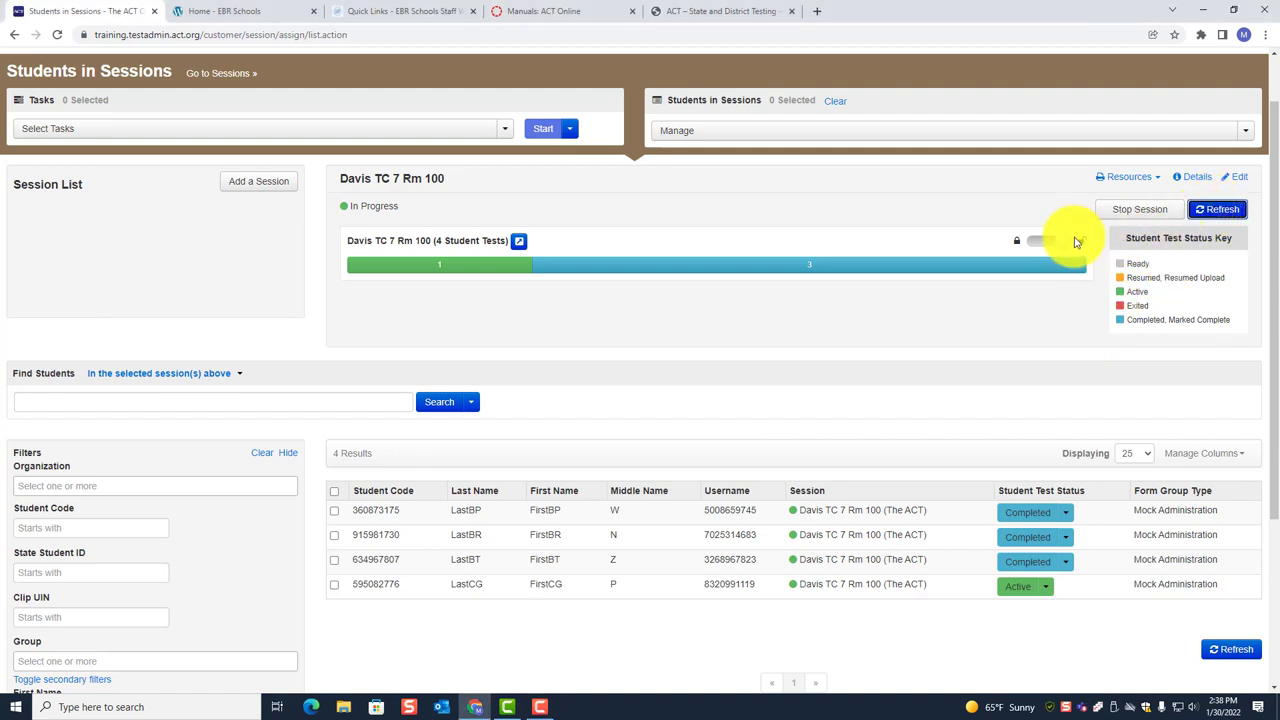
click(1043, 241)
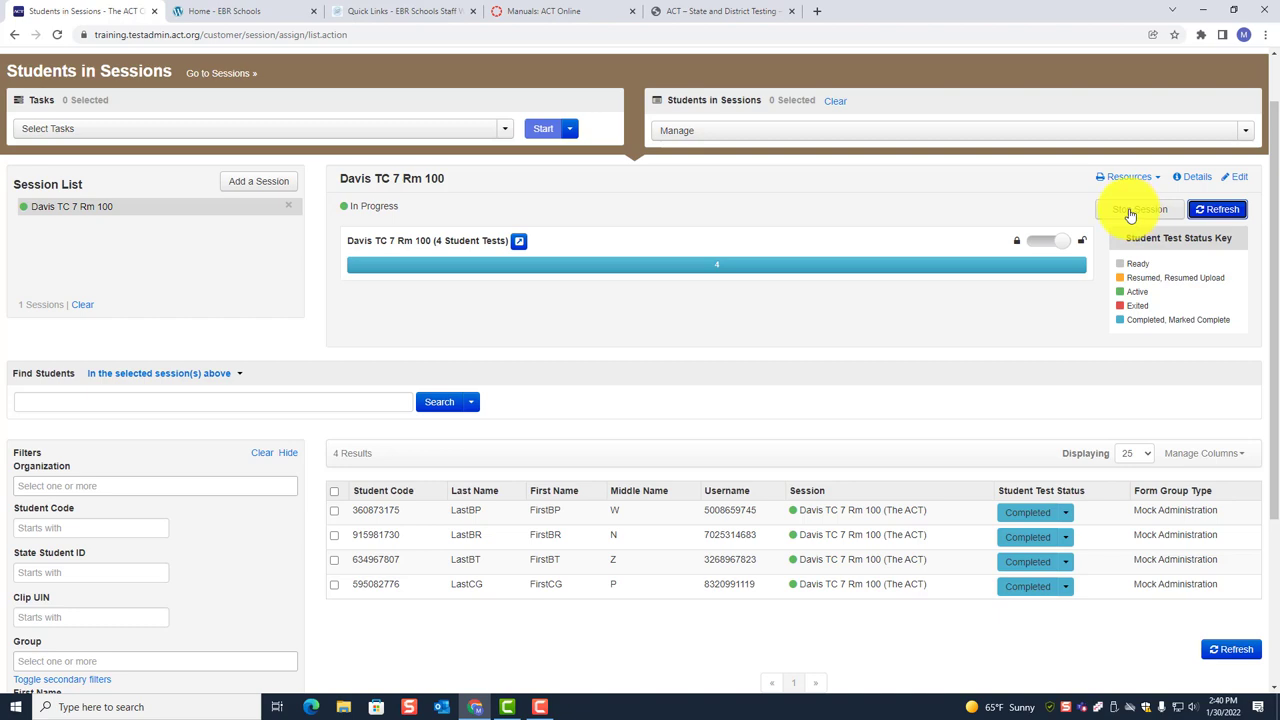
click(1130, 212)
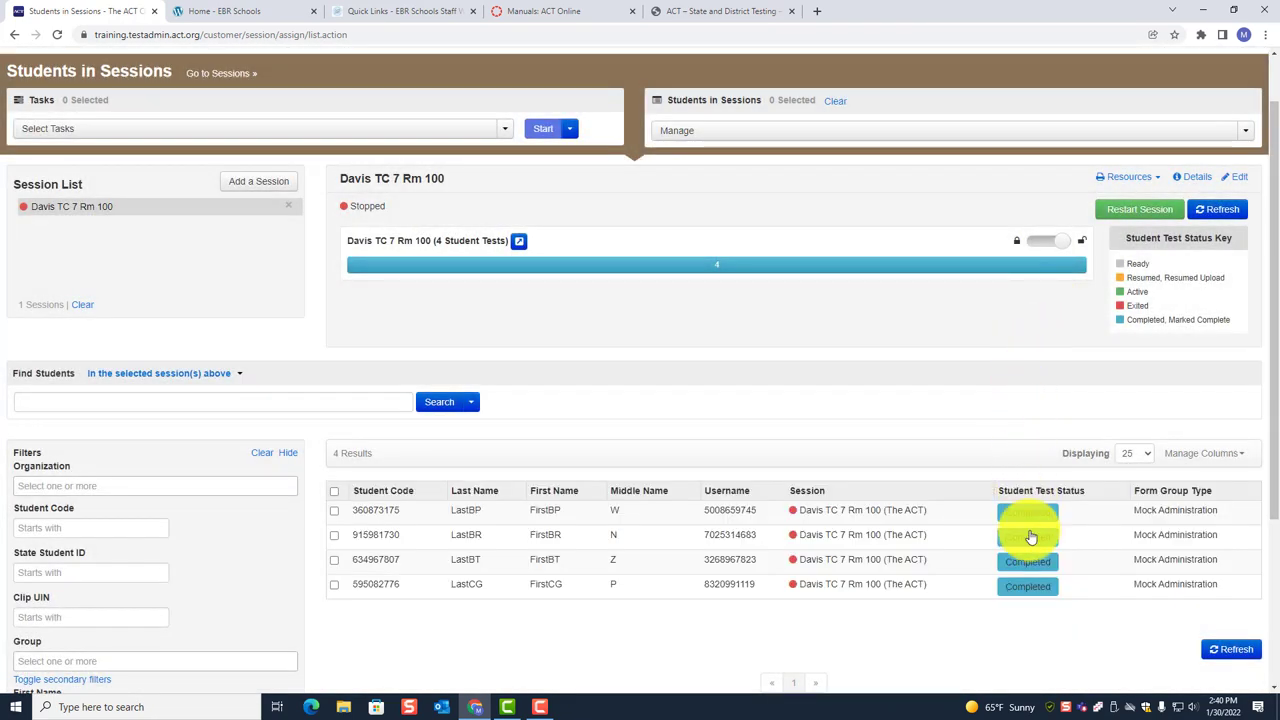